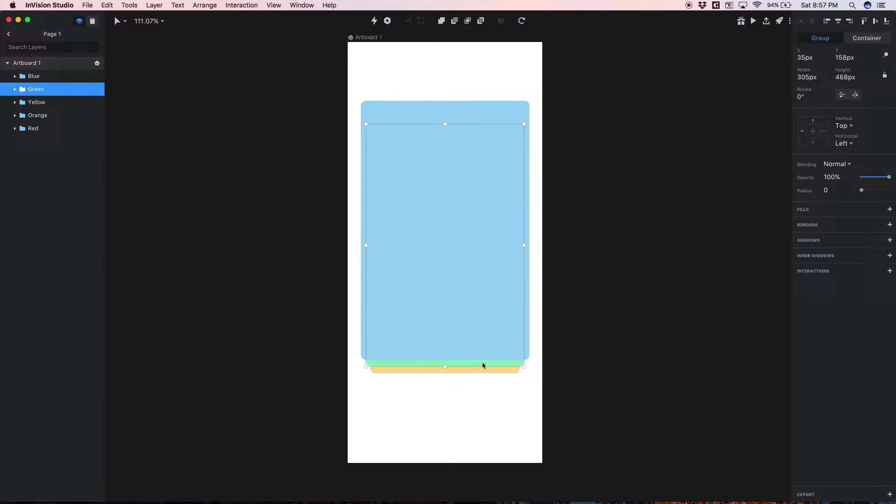
Select the Yellow, Orange and Red card groups, nudging Red down 10px and undoing it
left_click(485, 371)
left_click(32, 115)
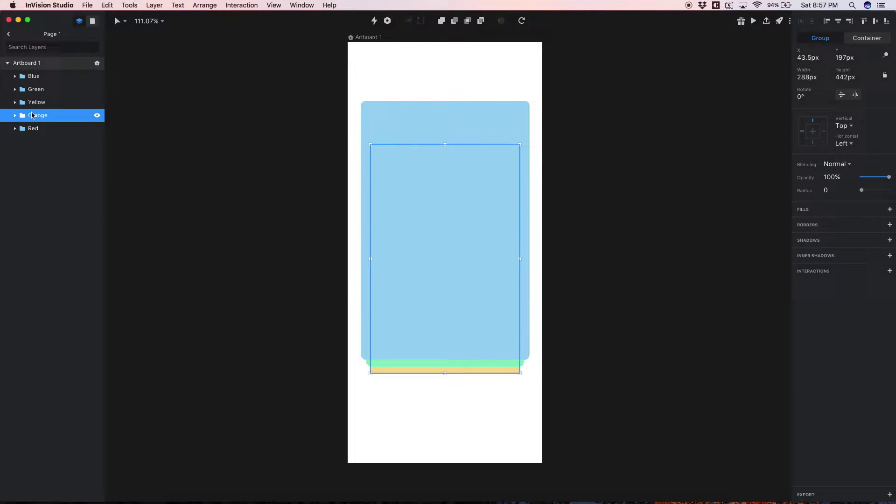
left_click(34, 129)
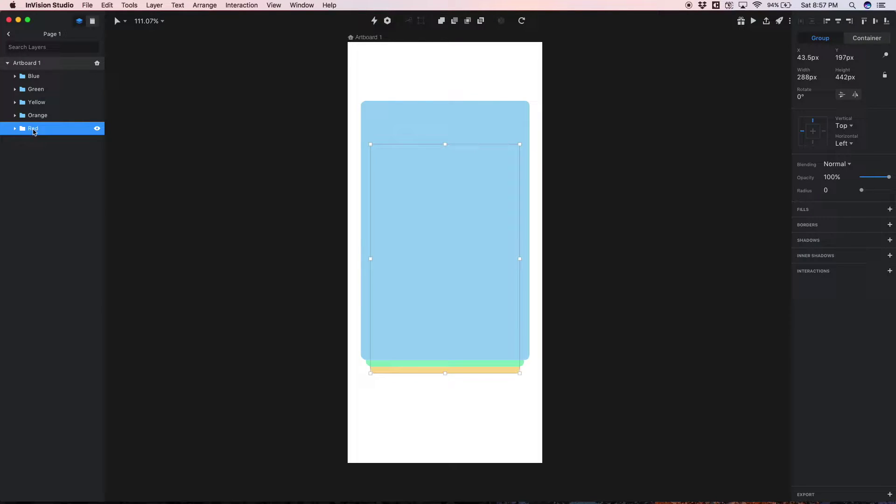
key("shift+Down")
key("super+z")
left_click(182, 123)
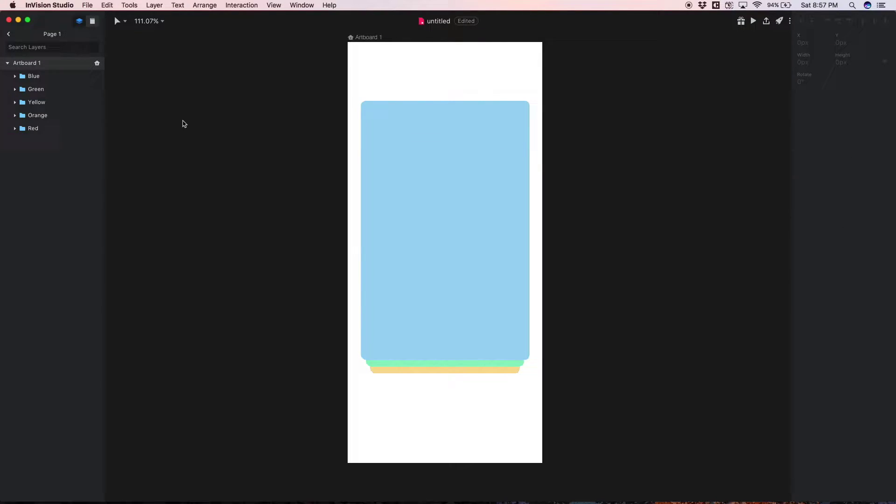
Expand the Blue, Green, Yellow, Orange and Red groups to reveal their icon and Rectangle layers
left_click(469, 148)
left_click(15, 76)
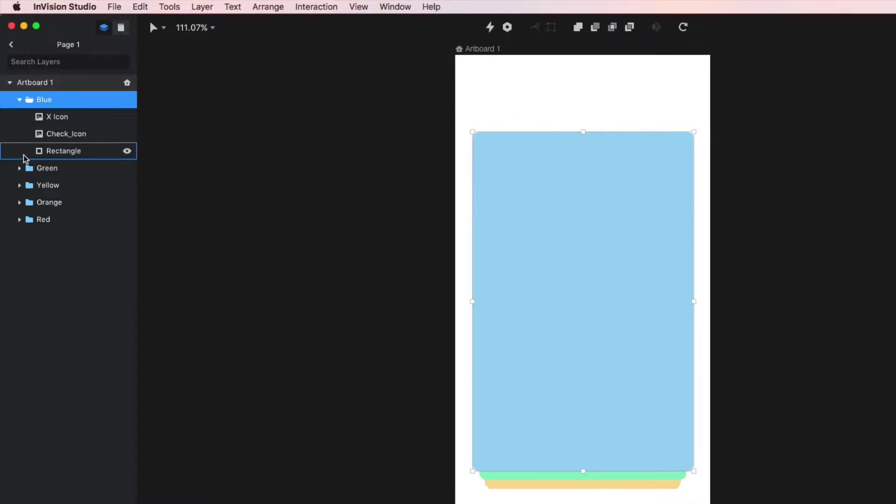
left_click(19, 168)
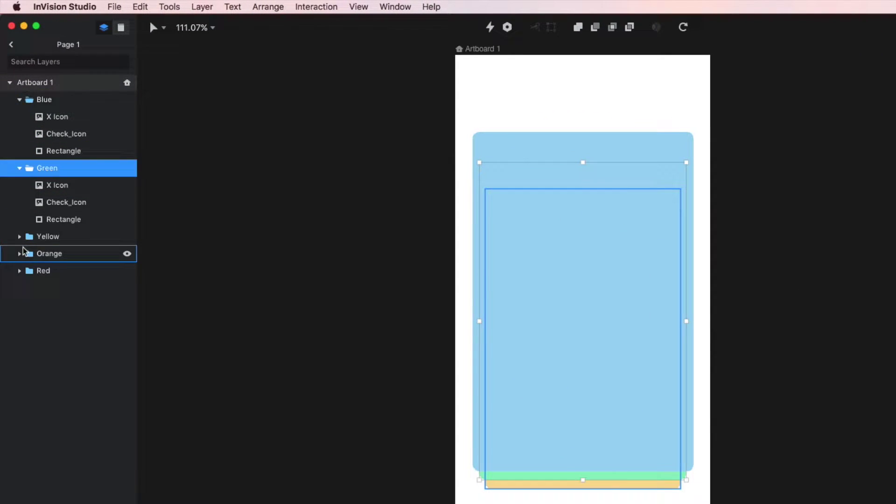
left_click(19, 236)
left_click(19, 305)
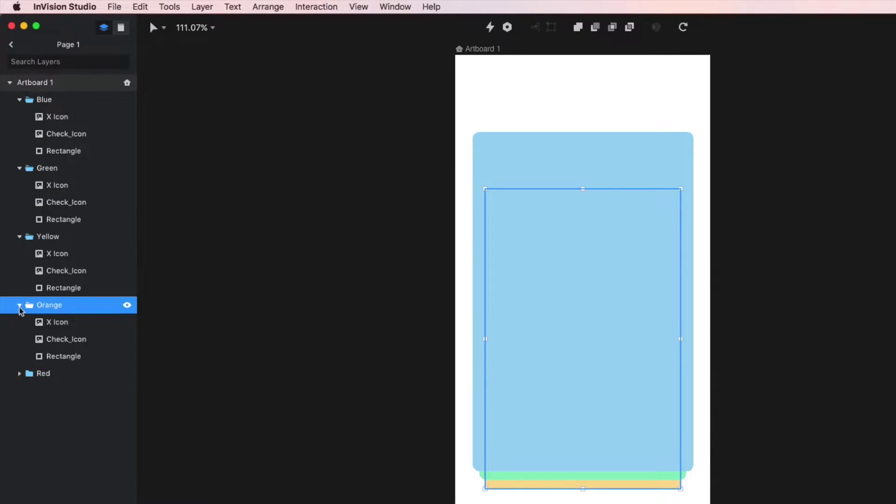
left_click(19, 373)
Select the Blue card's X Icon and Check_Icon and test their Opacity slider
left_click(521, 157)
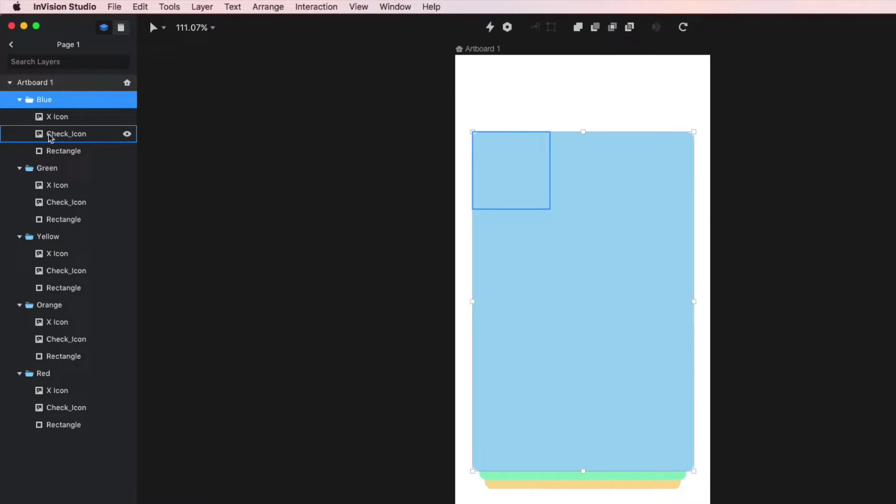
left_click(59, 117)
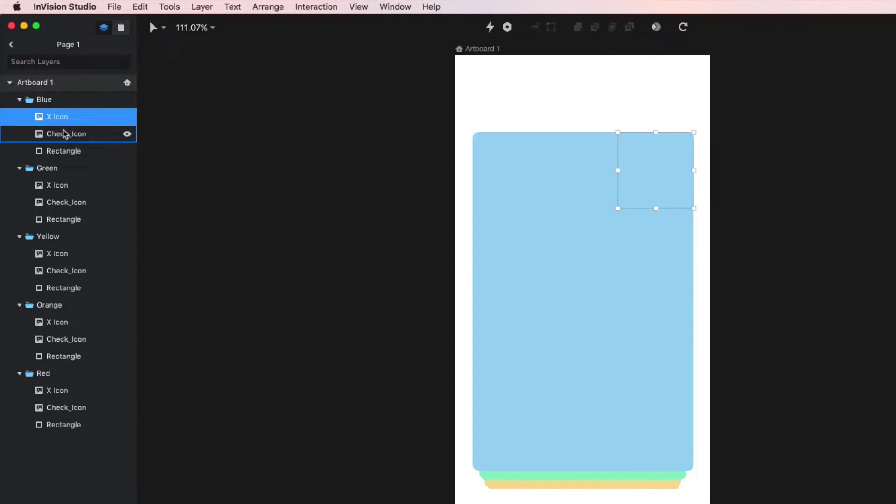
left_click(64, 133, "shift")
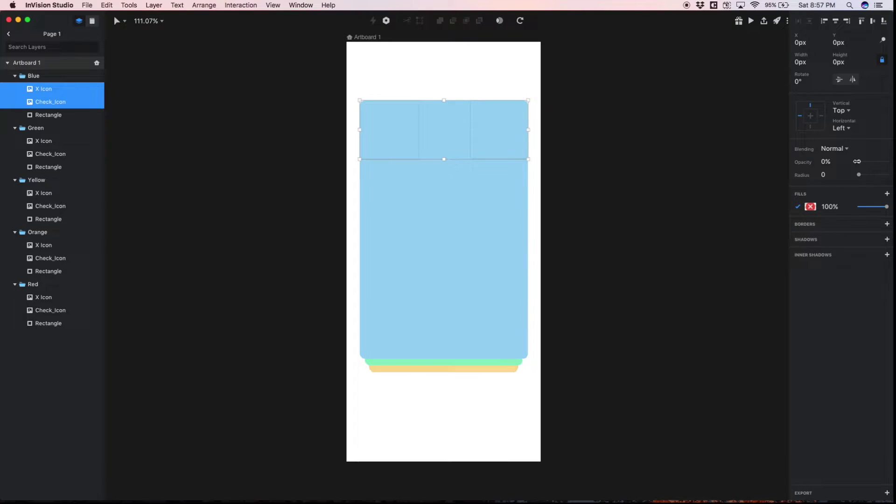
left_click_drag(856, 161, 881, 164)
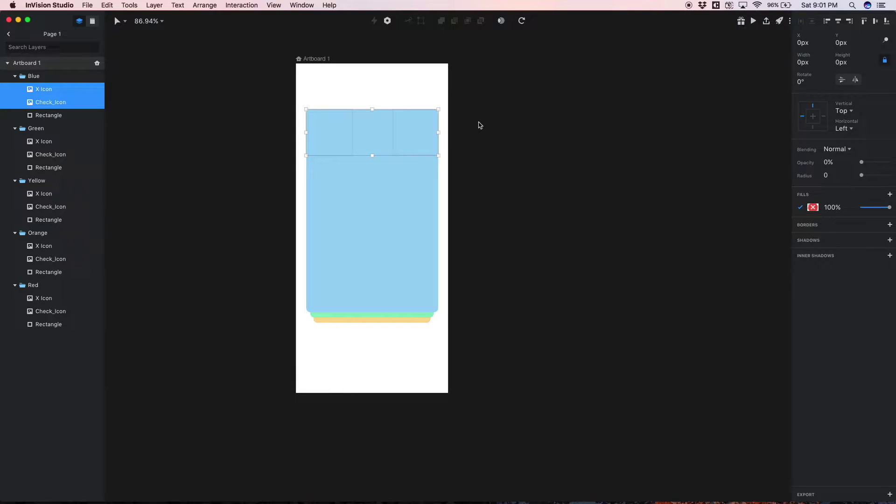
Collapse the Blue, Green, Yellow, Orange and Red groups in Layers
left_click(15, 76)
left_click(15, 89)
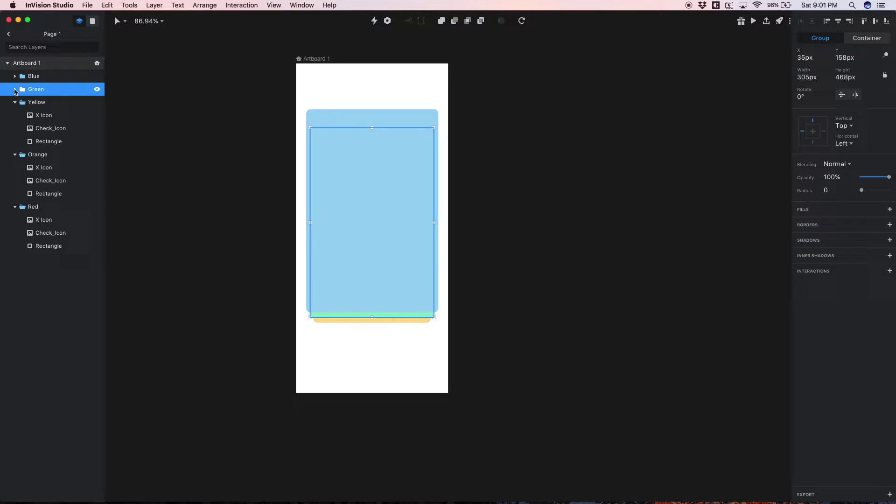
left_click(15, 102)
left_click(15, 116)
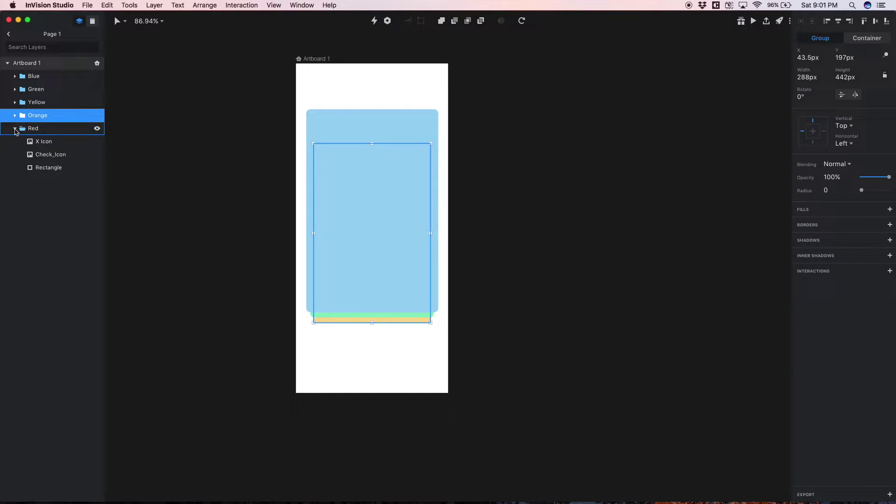
left_click(15, 129)
Duplicate Artboard 1 as Artboard 2 and select Artboard 2's blue card
left_click(322, 64)
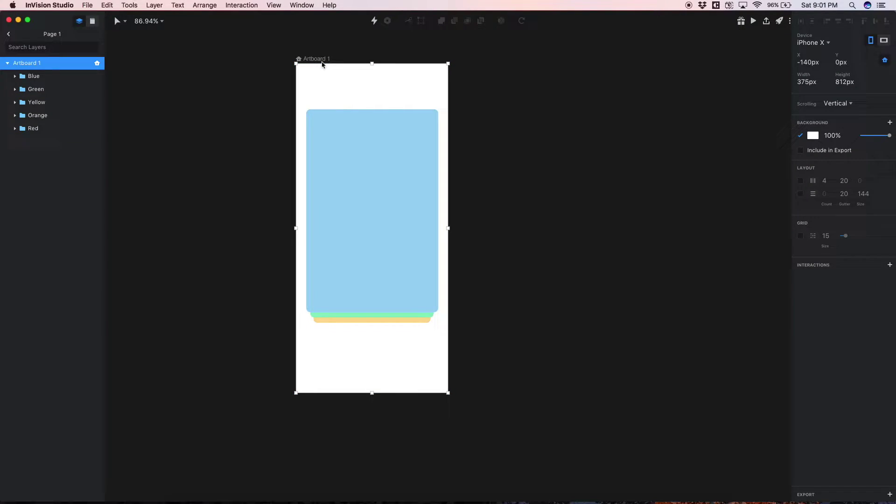
key("super+d")
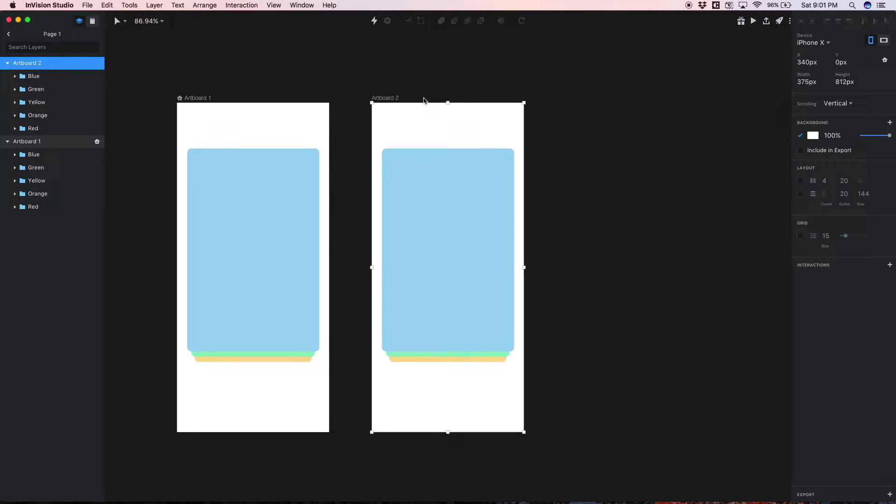
scroll(423, 98, "down", 1)
scroll(423, 98, "left", 1)
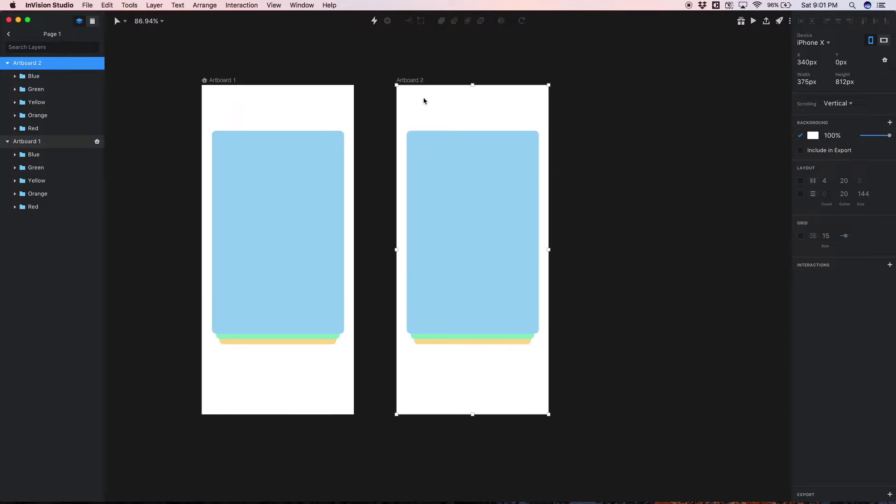
left_click(497, 189)
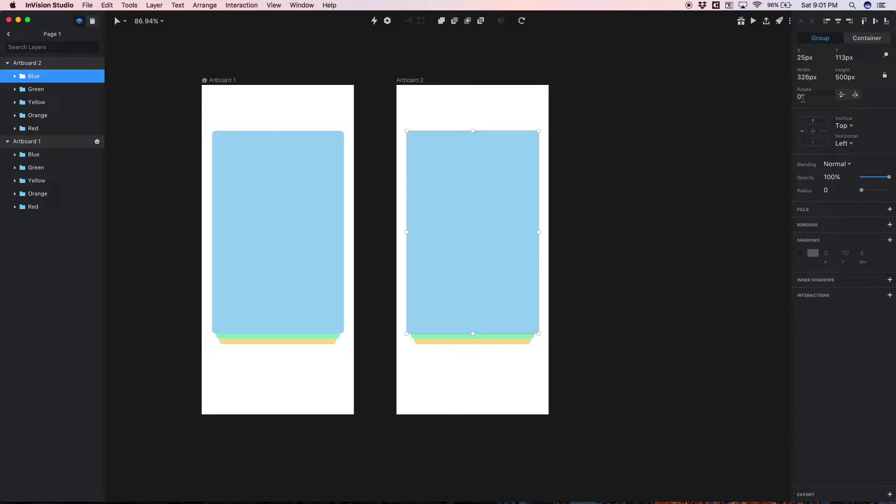
Try tilting Artboard 2's blue card -45° and shifting it, then undo to upright and select Check_Icon
left_click_drag(806, 94, 785, 89)
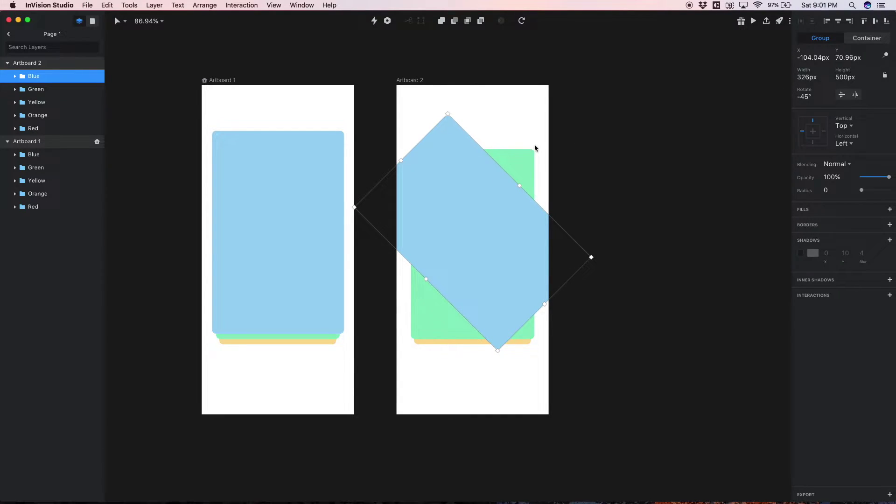
key("shift+Left")
key("shift+Left")
key("shift+Left")
key("shift+Left")
key("shift+Left")
key("shift+Left")
key("shift+Left")
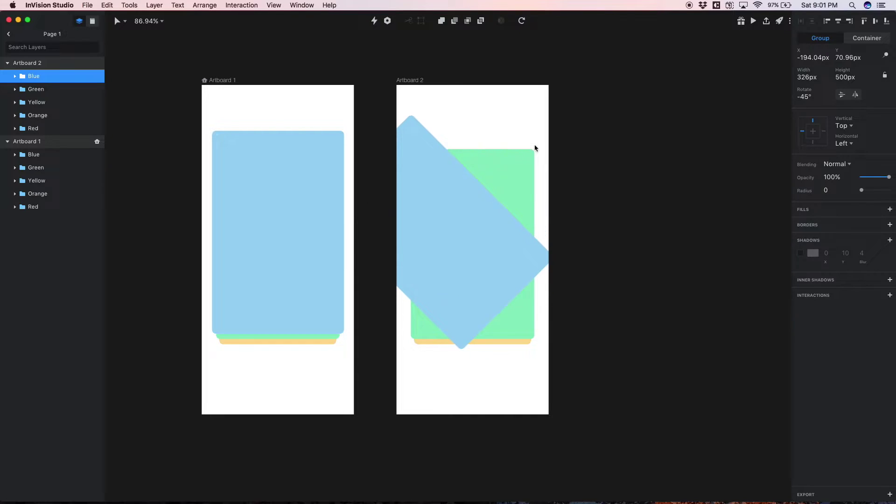
key("shift+Right")
key("shift+Right")
key("shift+Right")
key("shift+Right")
key("shift+Right")
key("shift+Right")
key("shift+Right")
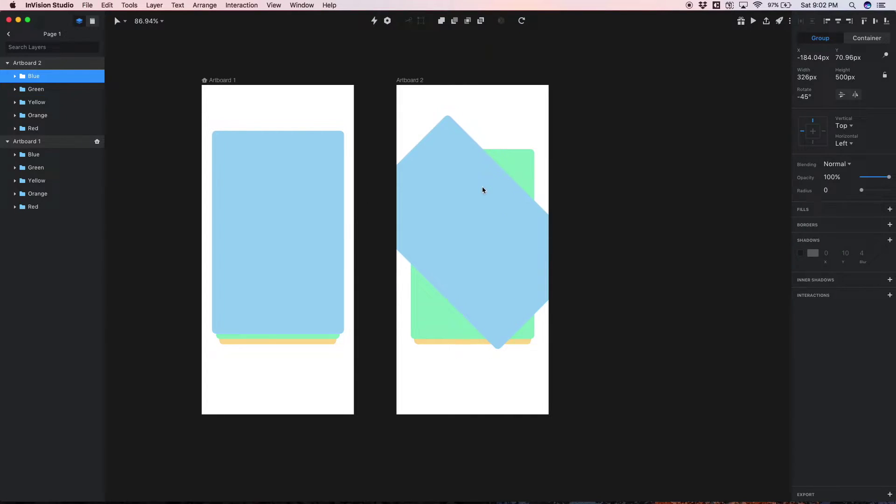
key("super+z")
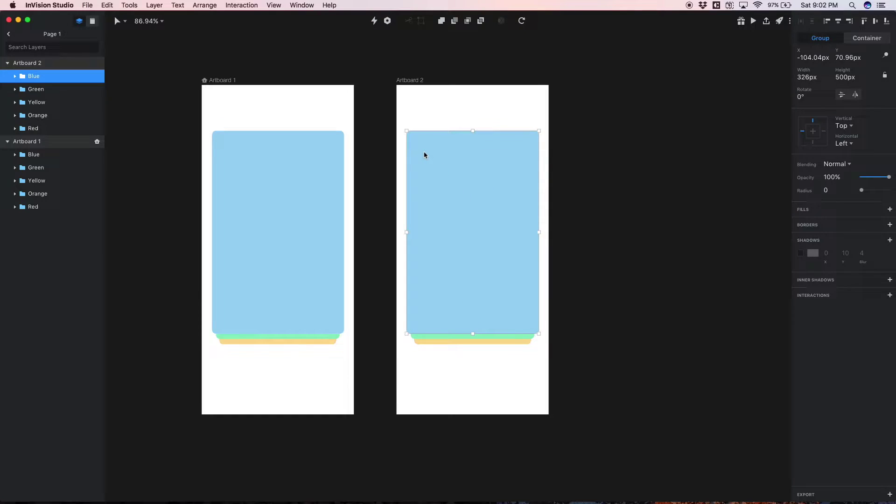
double_click(426, 155)
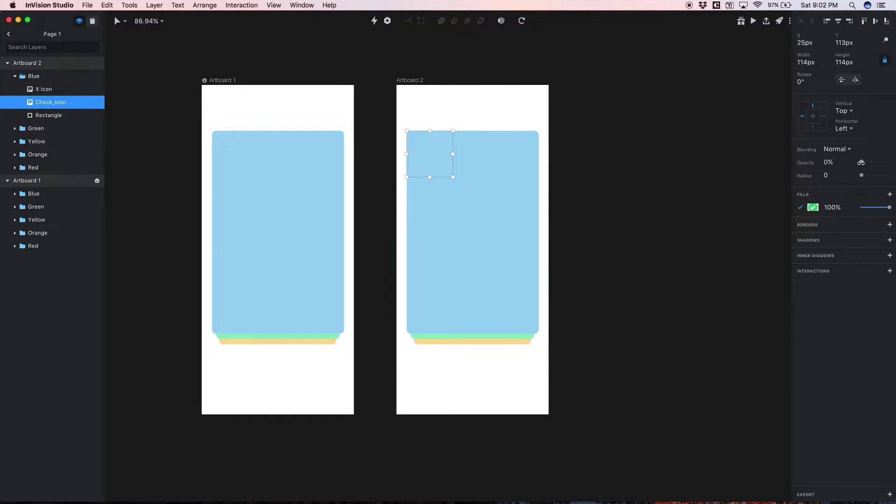
Make the blue card's X icon fully opaque on Artboard 2
left_click(48, 91)
left_click_drag(862, 162, 889, 162)
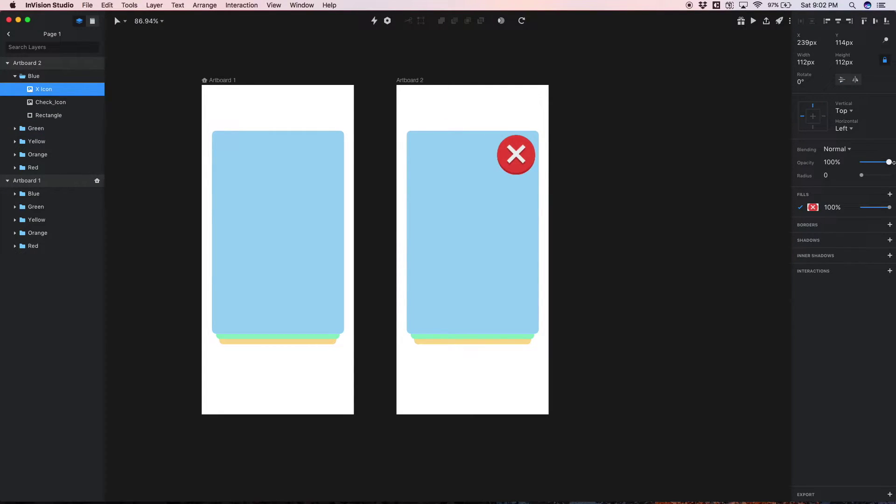
left_click(464, 201)
key("Escape")
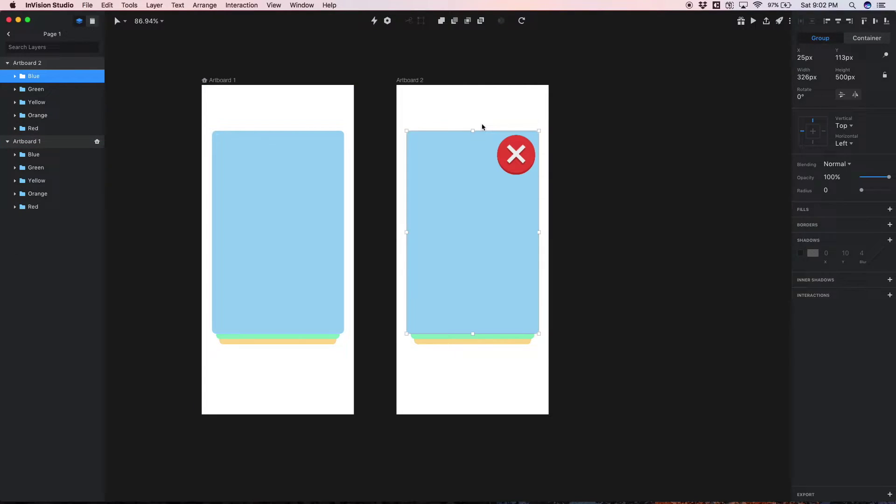
Rotate the blue card about -45° and push it off the left edge to X -584px
left_click_drag(806, 91, 787, 93)
key("shift+Left")
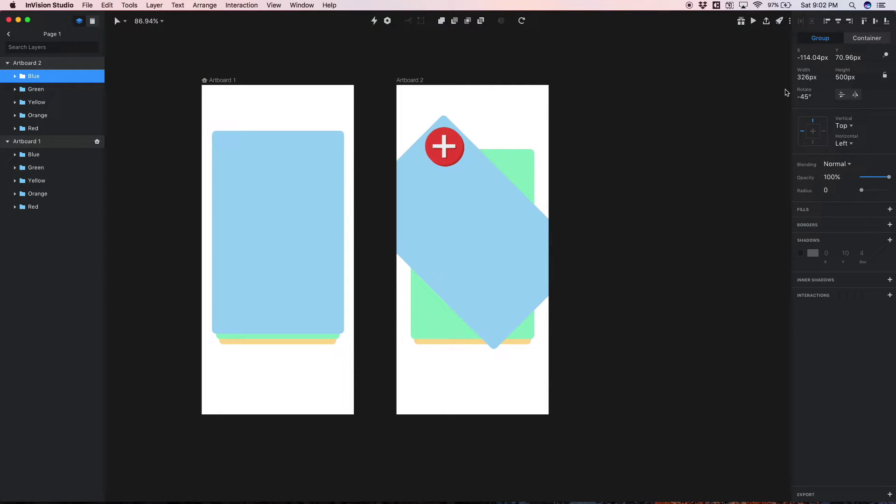
key("shift+Left")
key("shift+Left")
key("shift+Left")
key("shift+Left")
key("shift+Left")
key("shift+Left")
key("shift+Left")
key("shift+Left")
key("shift+Left")
key("shift+Left")
key("shift+Left")
key("shift+Left")
key("shift+Left")
key("shift+Left")
key("shift+Left")
key("shift+Left")
key("shift+Left")
key("shift+Left")
key("shift+Left")
key("shift+Left")
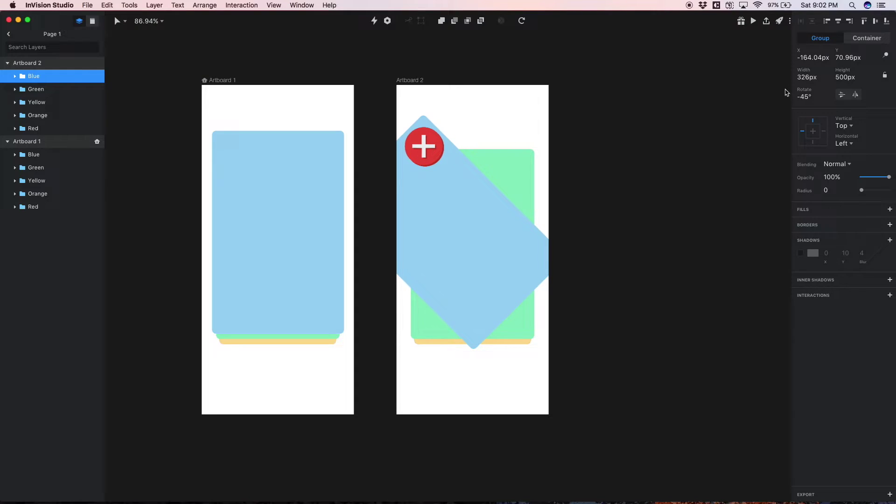
key("shift+Left")
key("shift+Left")
key("shift+Left")
key("shift+Left")
key("shift+Left")
key("shift+Left")
key("shift+Left")
key("shift+Left")
key("shift+Left")
key("shift+Left")
key("shift+Left")
key("shift+Left")
key("shift+Left")
key("shift+Left")
key("shift+Left")
key("shift+Left")
key("shift+Left")
key("shift+Left")
key("shift+Left")
key("shift+Left")
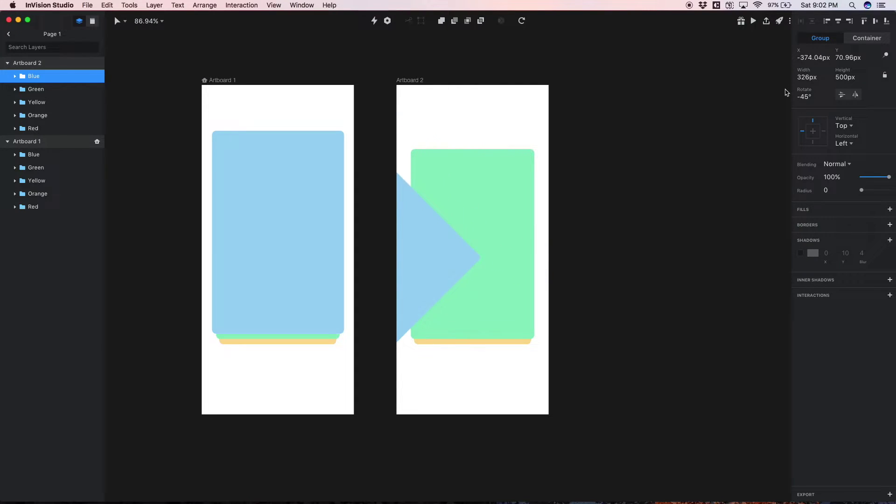
key("shift+Left")
key("shift+Left")
key("shift+Left")
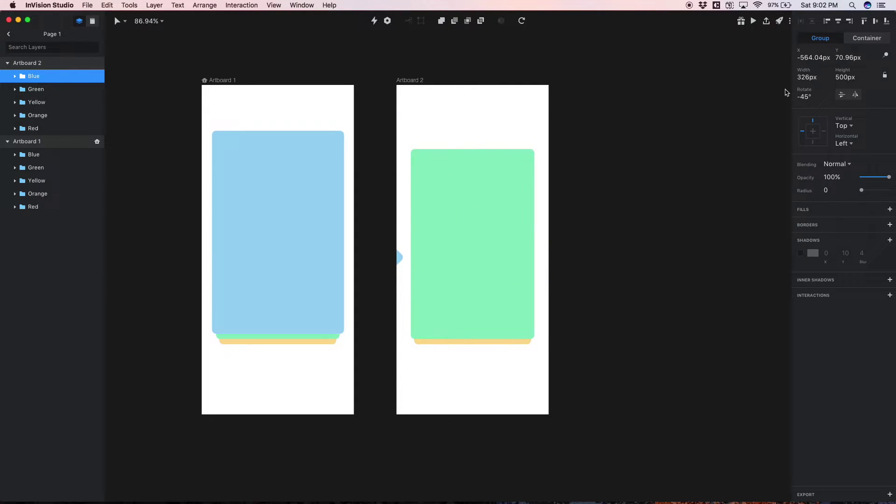
key("shift+Left")
key("shift+Left")
Resize Artboard 2's green card to 326×500 px, matching Artboard 1's blue card
left_click(470, 208)
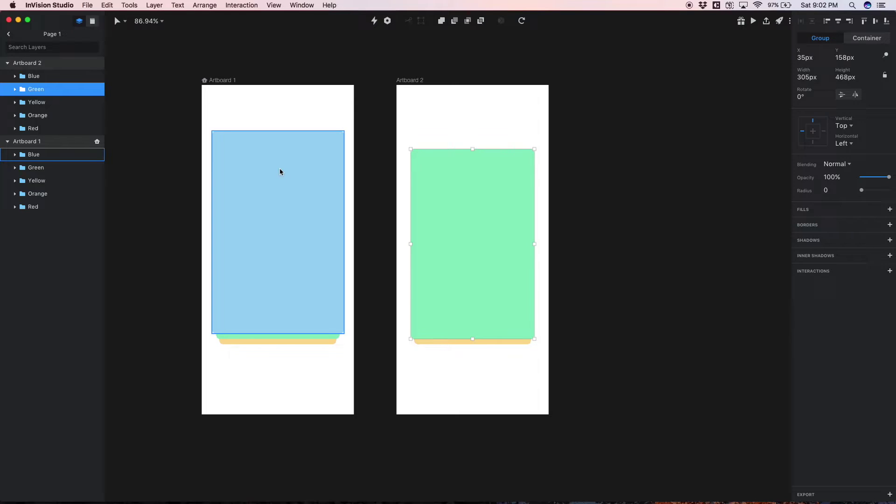
left_click(280, 195)
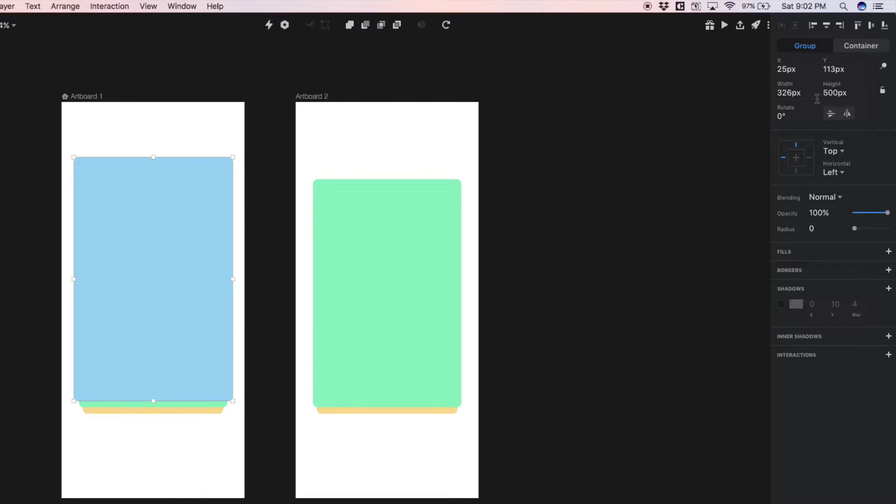
left_click(381, 288)
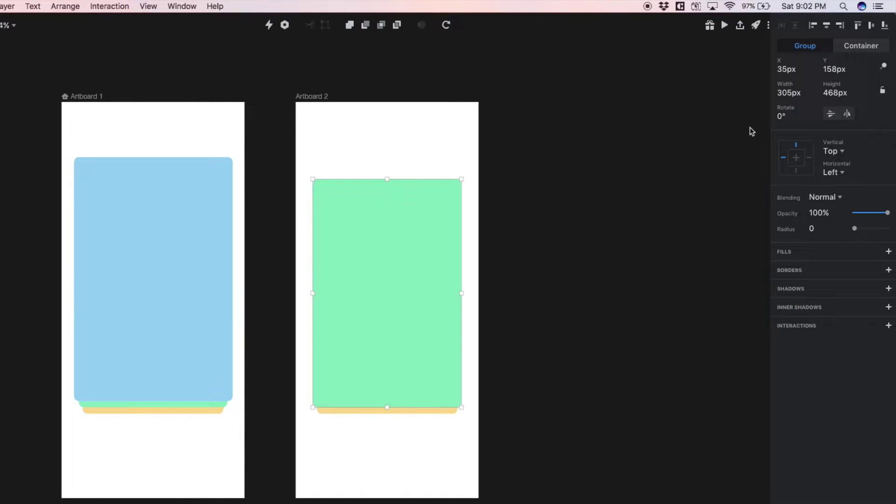
left_click(786, 92)
type("326")
left_click(833, 93)
type("500")
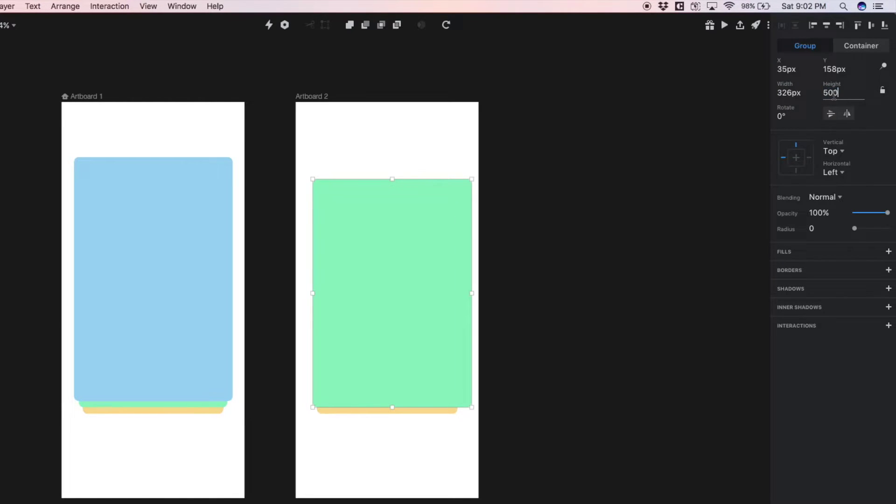
key("Return")
Move the green card to X 25, Y 113
left_click(138, 262)
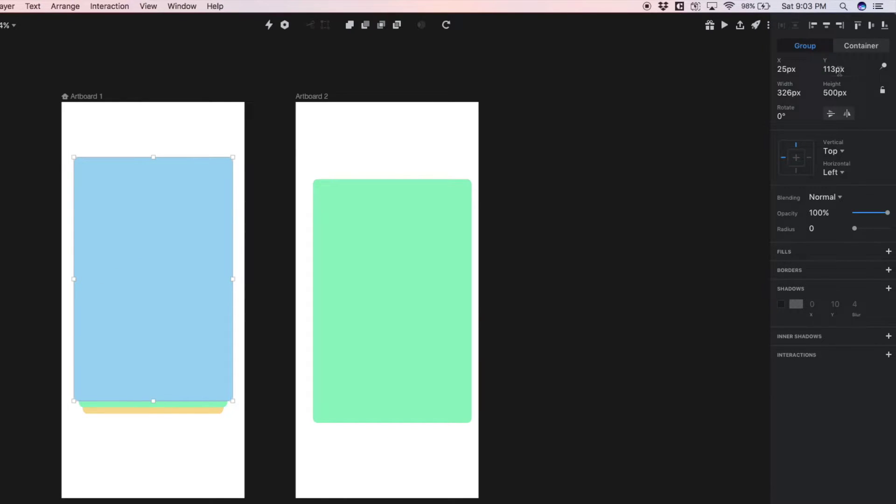
left_click(417, 251)
left_click(784, 70)
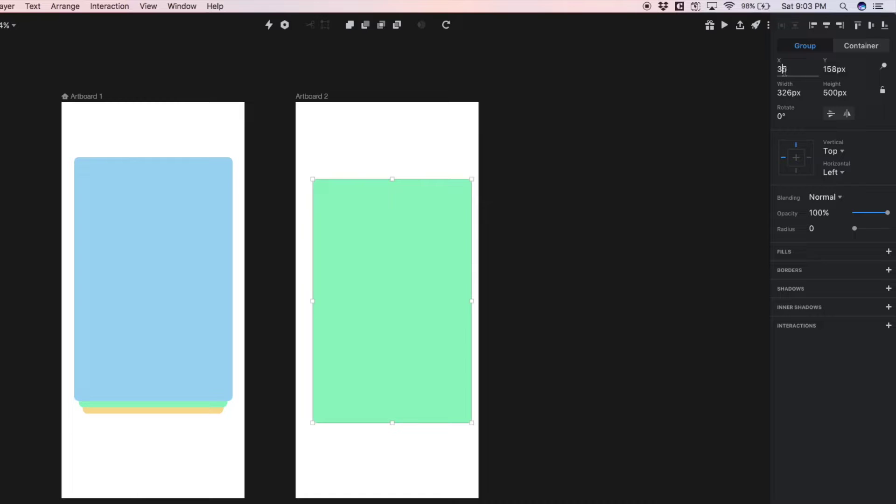
type("25")
key("Return")
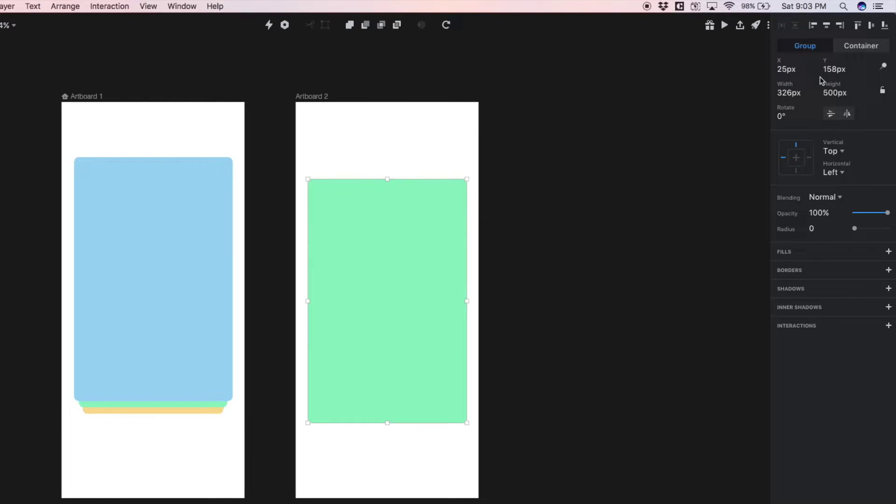
left_click(827, 70)
type("113")
key("Return")
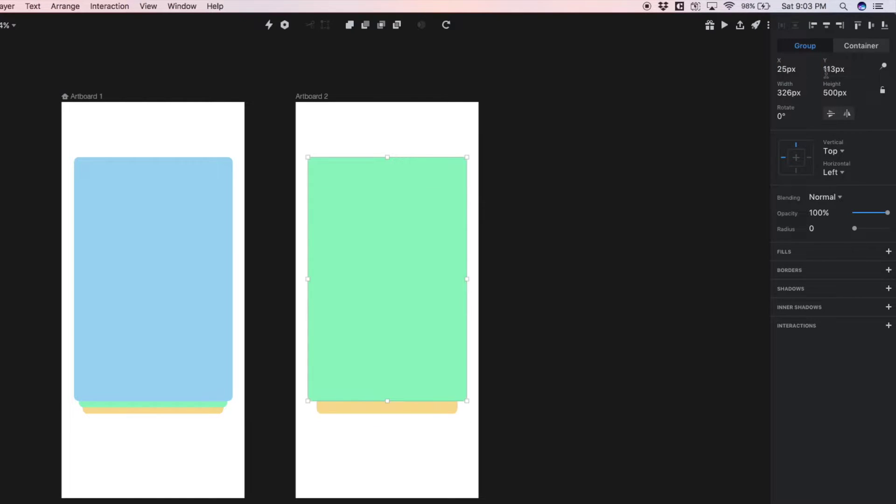
Resize the card behind the green one to 305×468 px
left_click(365, 410)
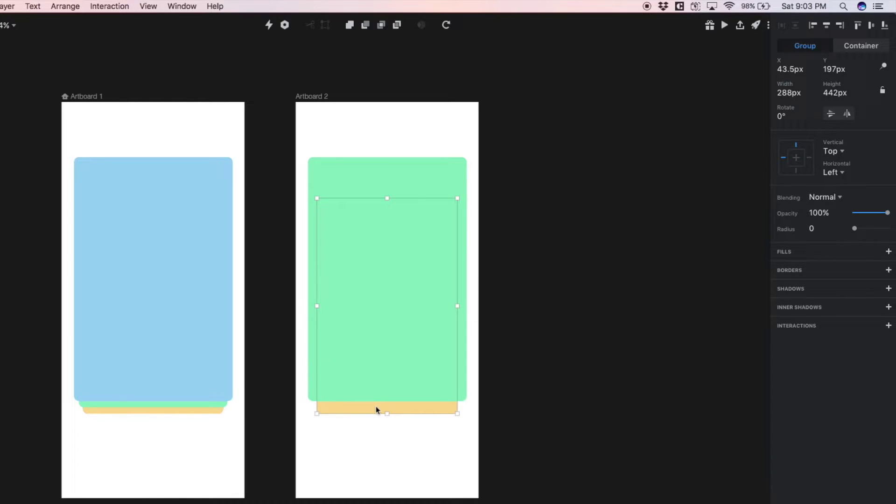
left_click(209, 408)
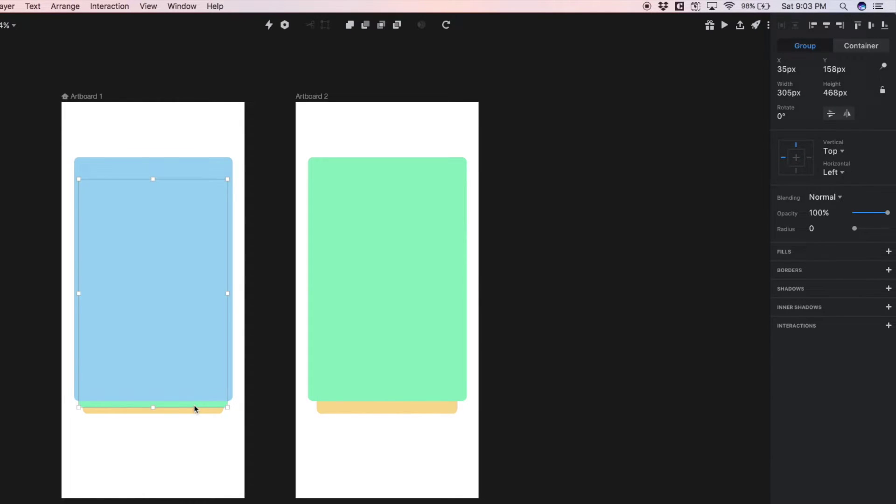
left_click(344, 411)
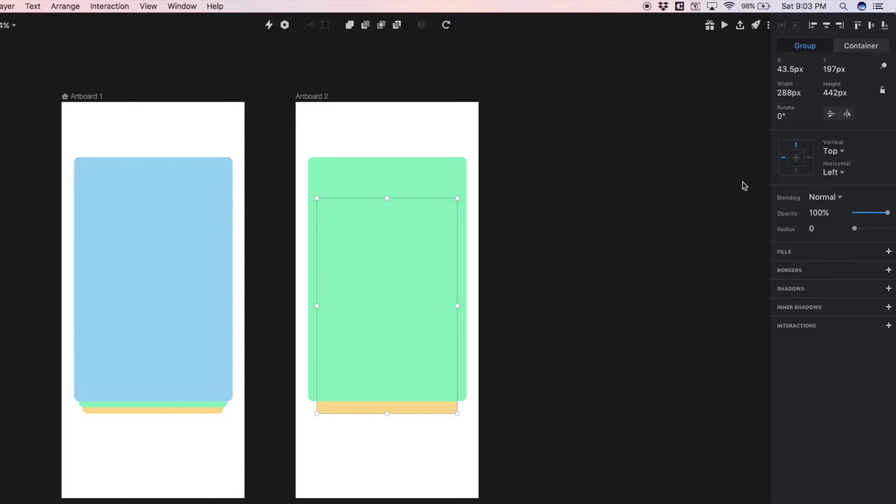
left_click(781, 94)
type("305")
left_click(839, 93)
type("4")
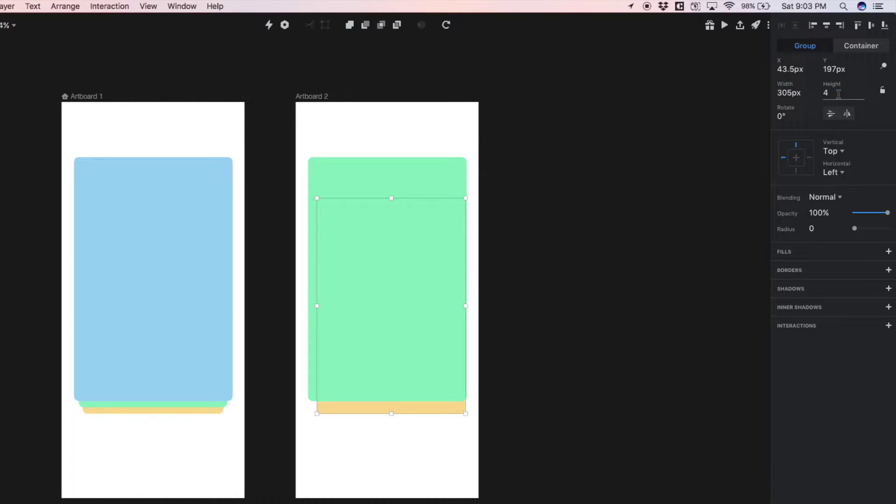
type("68")
key("Return")
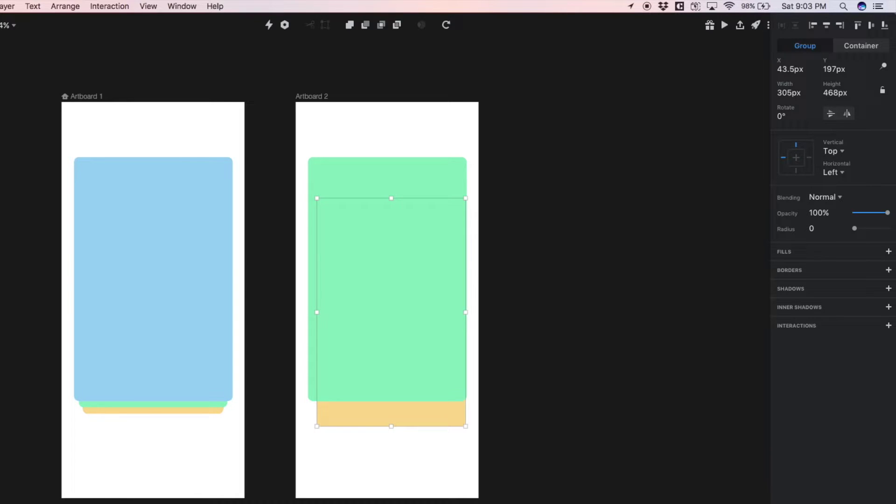
Position that back card at X 35, Y 158
left_click(173, 407)
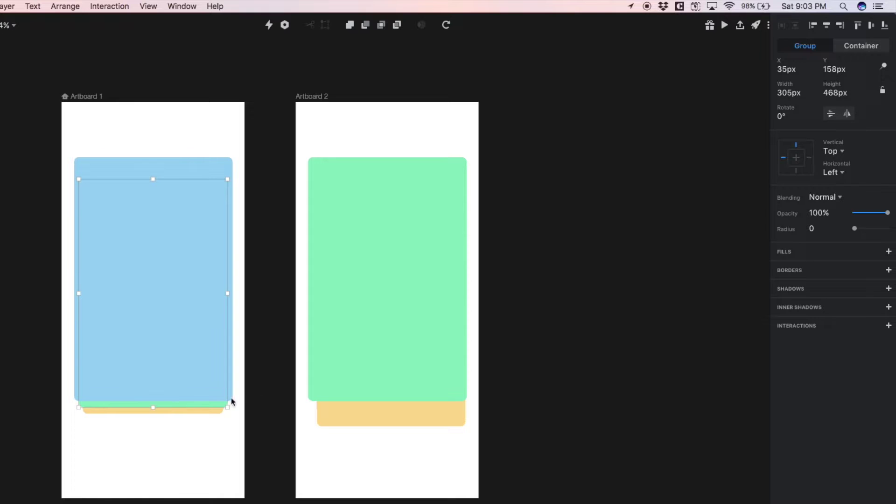
left_click(359, 409)
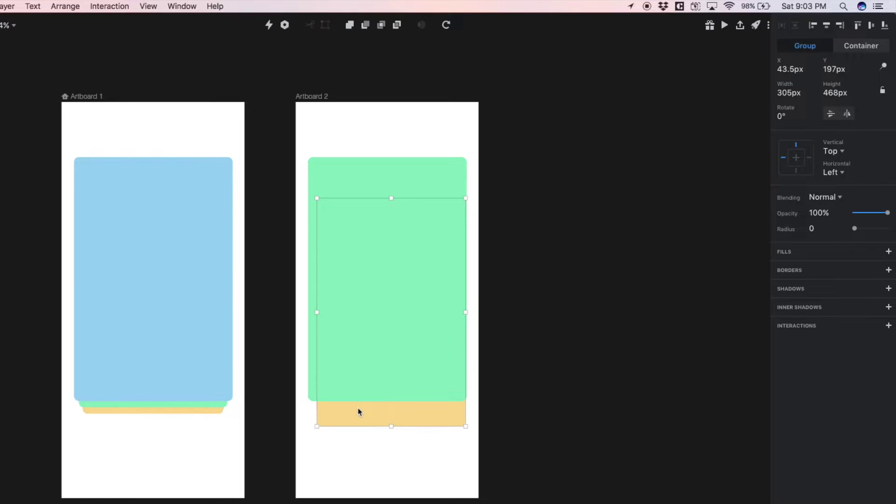
left_click(783, 66)
type("35")
key("Return")
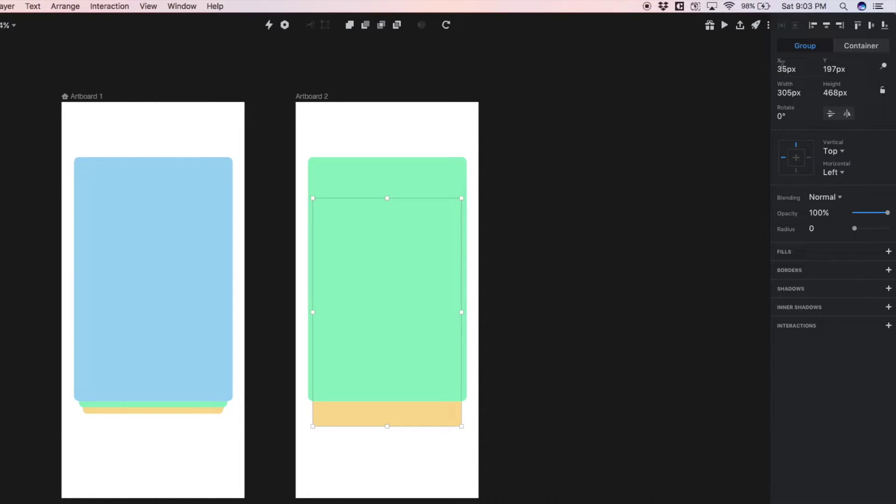
left_click(835, 70)
type("158")
key("Return")
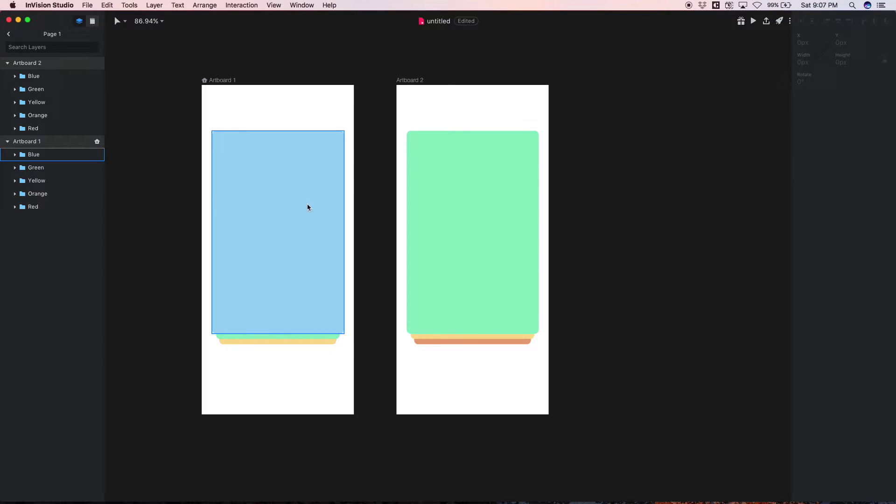
Link Artboard 1's blue card to Artboard 2 on Swipe Left with a 0.3s Motion transition, saved
left_click(313, 189)
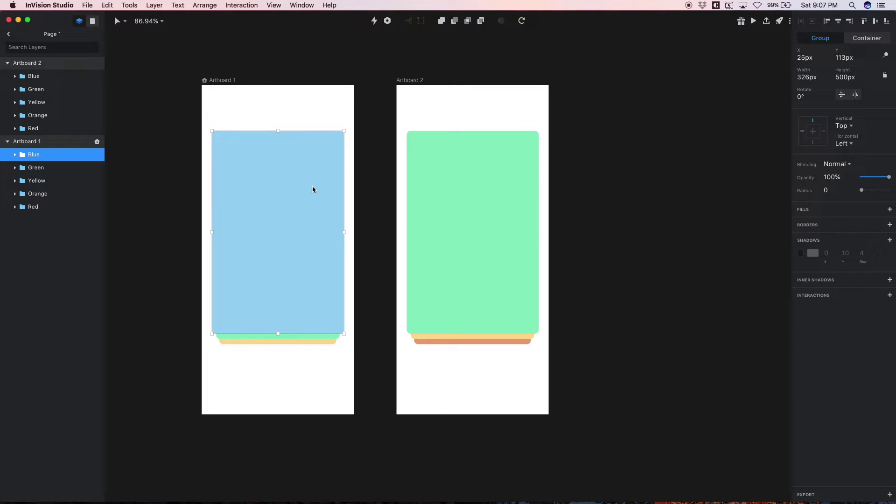
key("c")
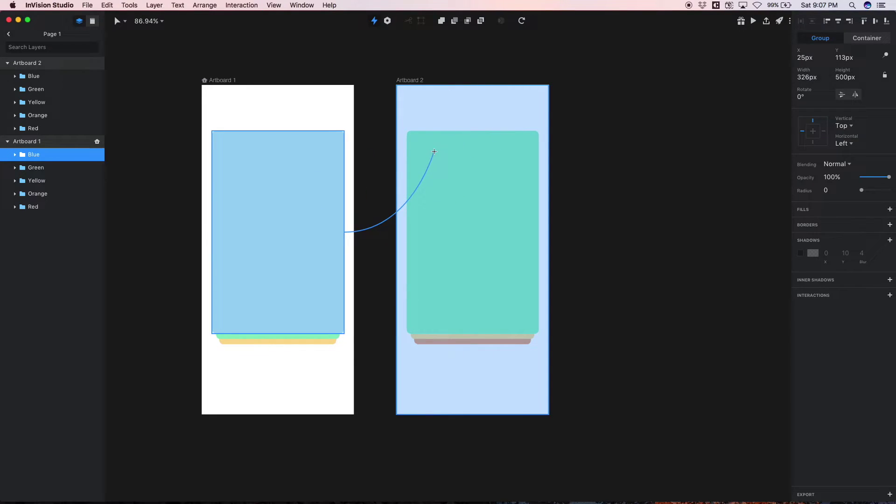
left_click(433, 152)
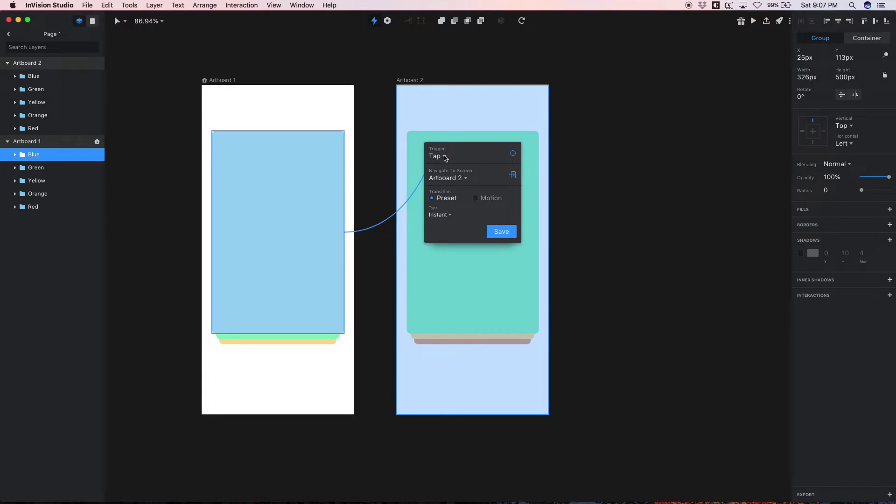
left_click(445, 157)
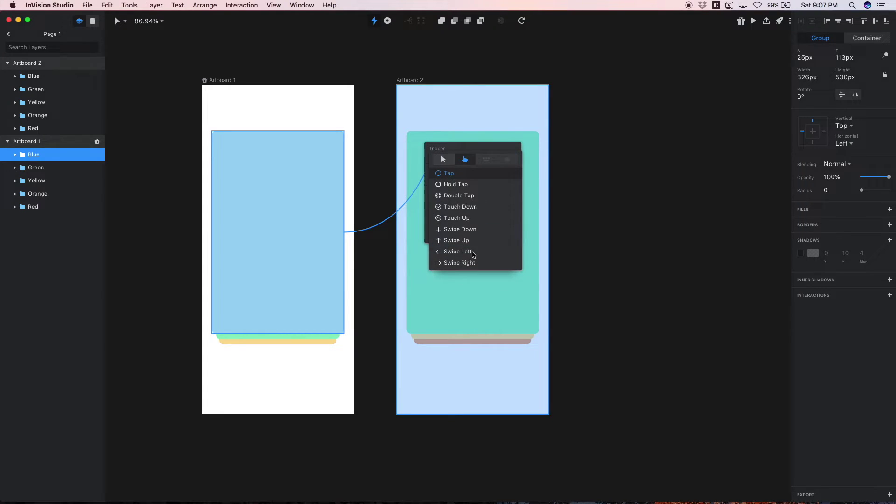
left_click(473, 254)
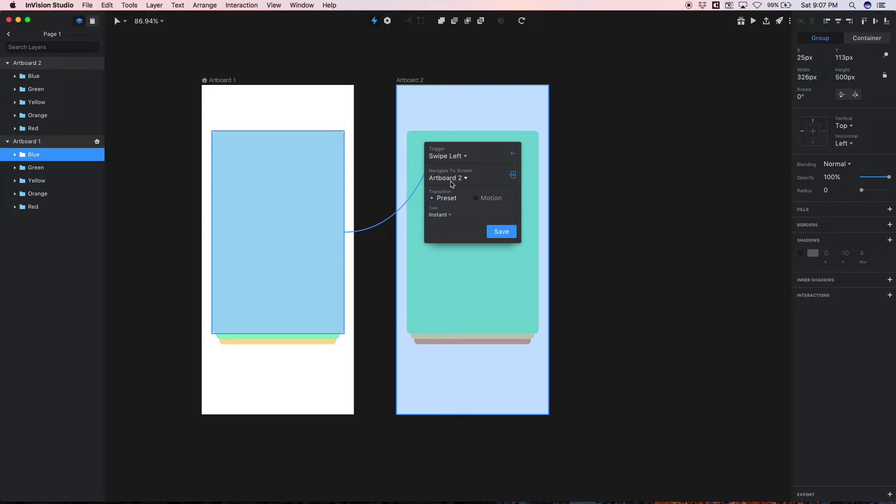
left_click(478, 200)
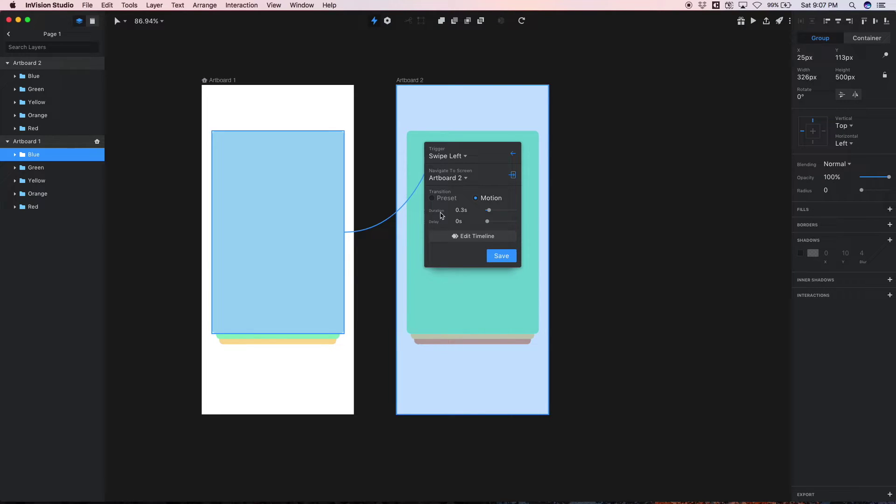
left_click(510, 259)
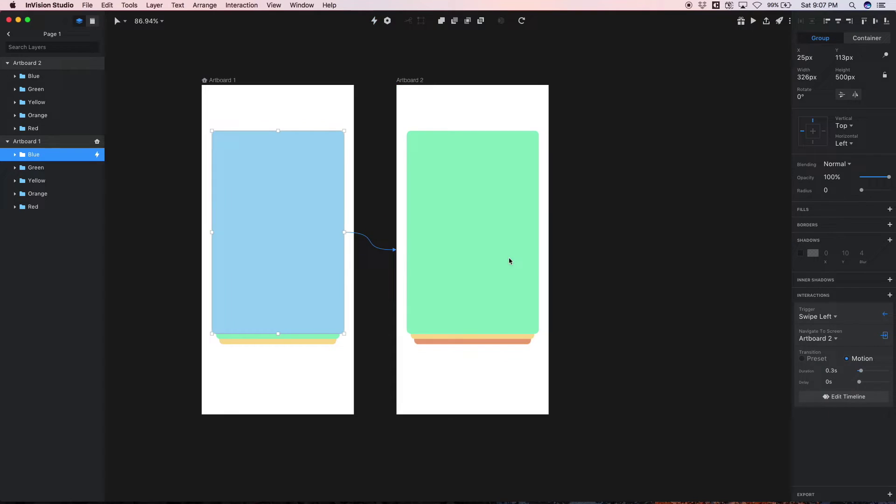
left_click(753, 21)
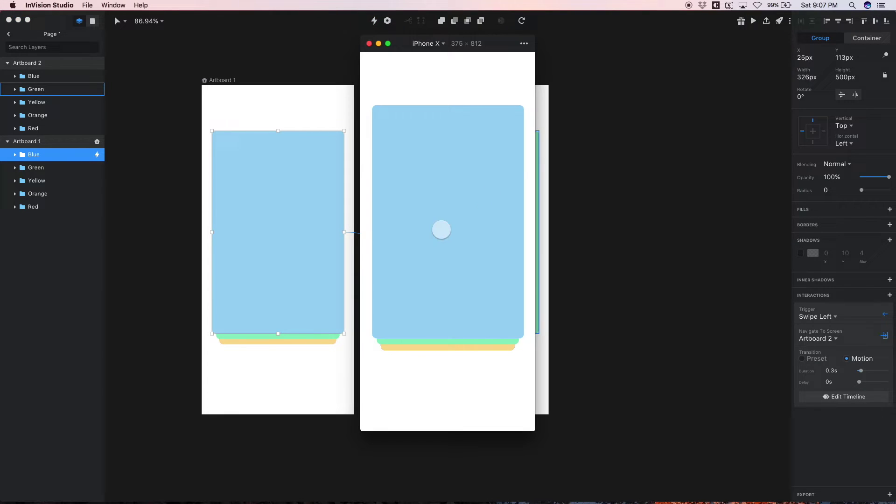
left_click_drag(496, 213, 470, 231)
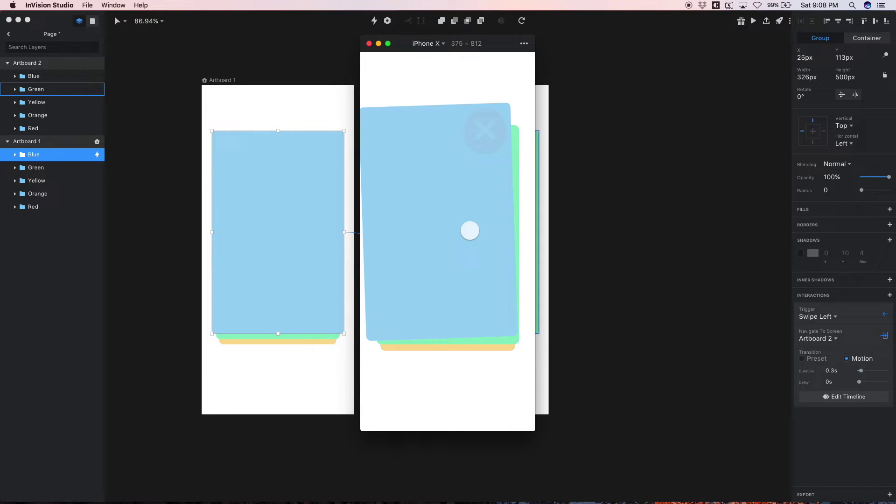
left_click_drag(470, 230, 356, 232)
left_click(525, 44)
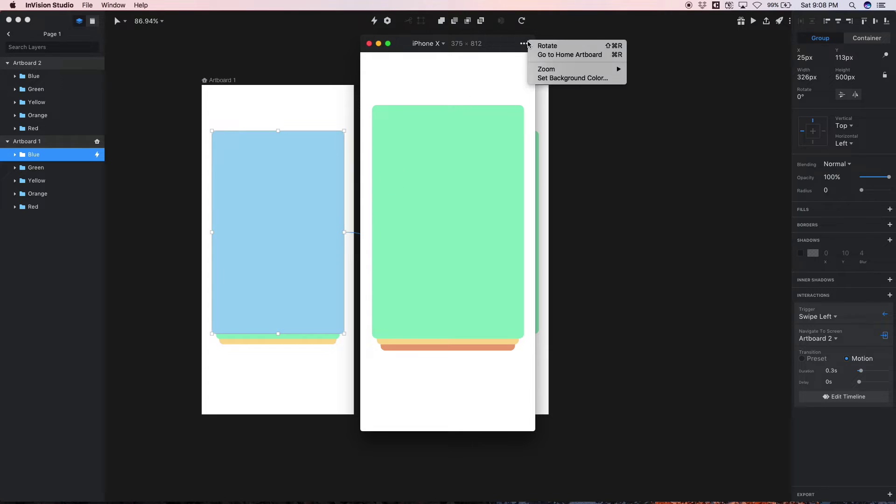
left_click(560, 54)
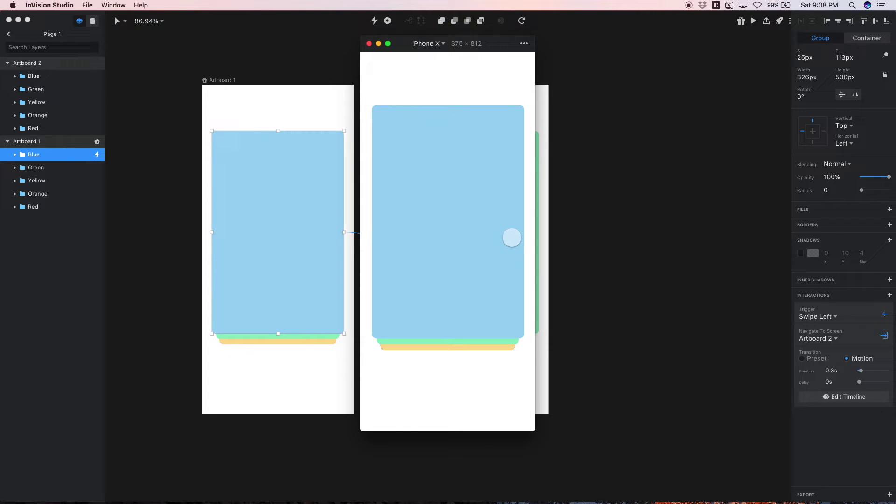
left_click_drag(512, 236, 362, 254)
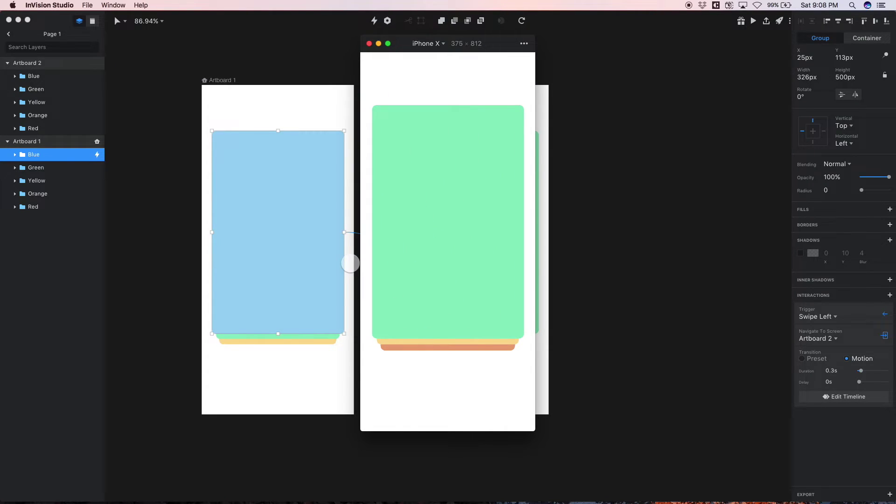
left_click(368, 43)
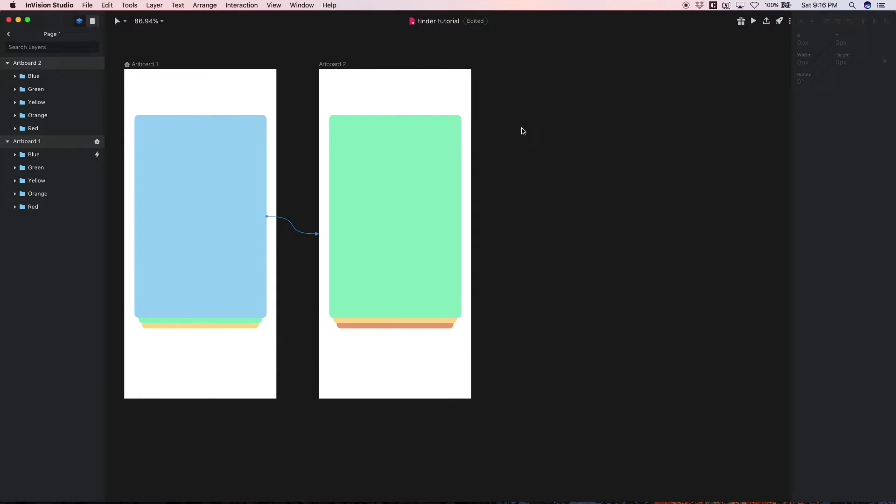
Duplicate Artboard 2 into a new Artboard 3
left_click(334, 64)
key("super+d")
scroll(440, 70, "right", 5)
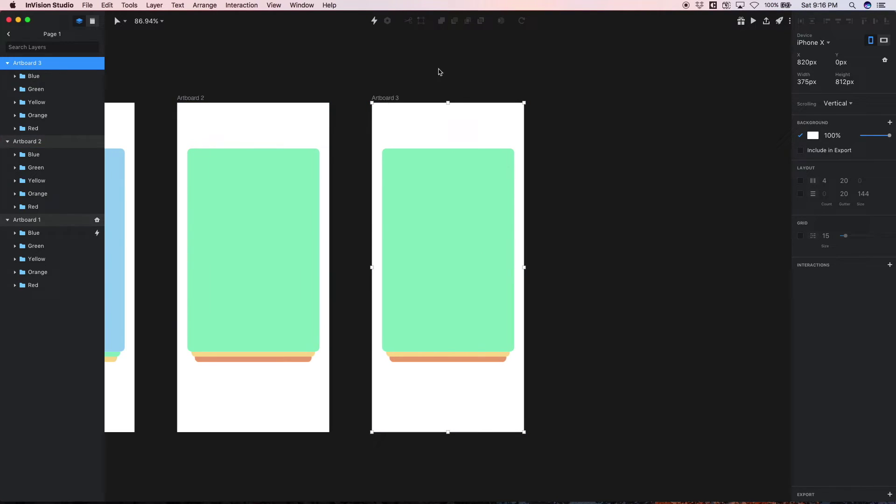
left_click(423, 53)
scroll(422, 54, "left", 3)
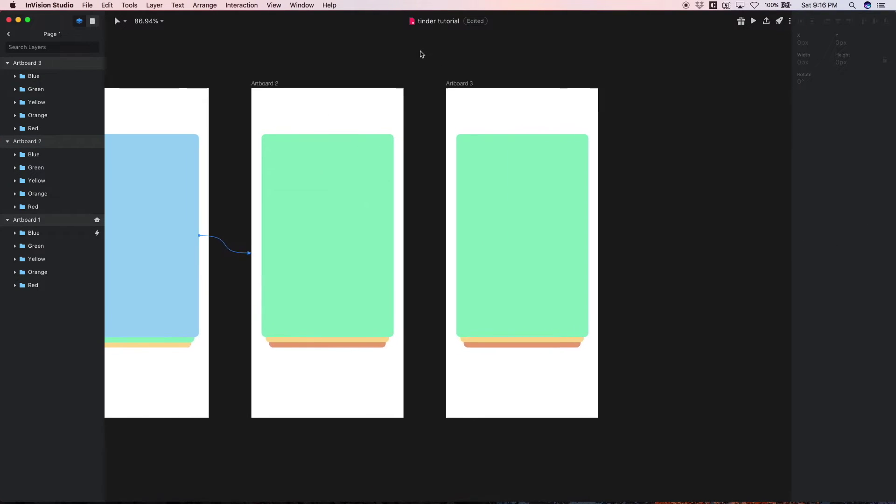
Set the green card's Check_Icon on Artboard 3 to full opacity
left_click(510, 173)
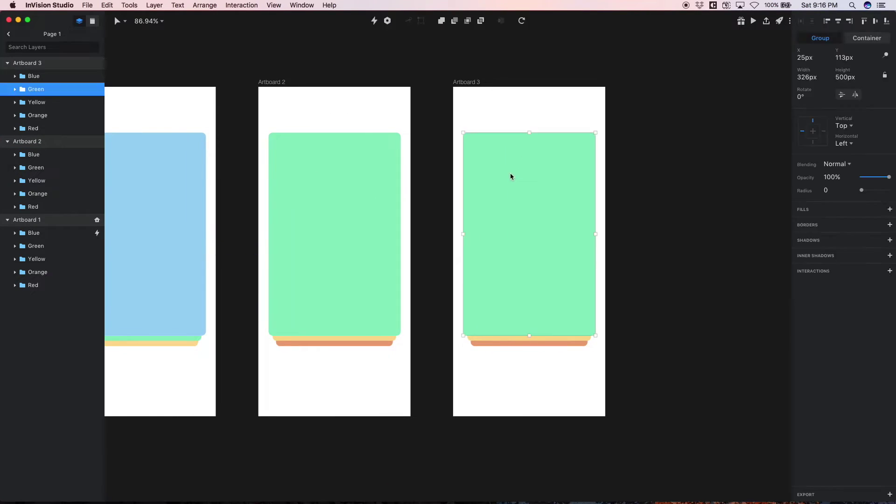
left_click(15, 89)
left_click(49, 117)
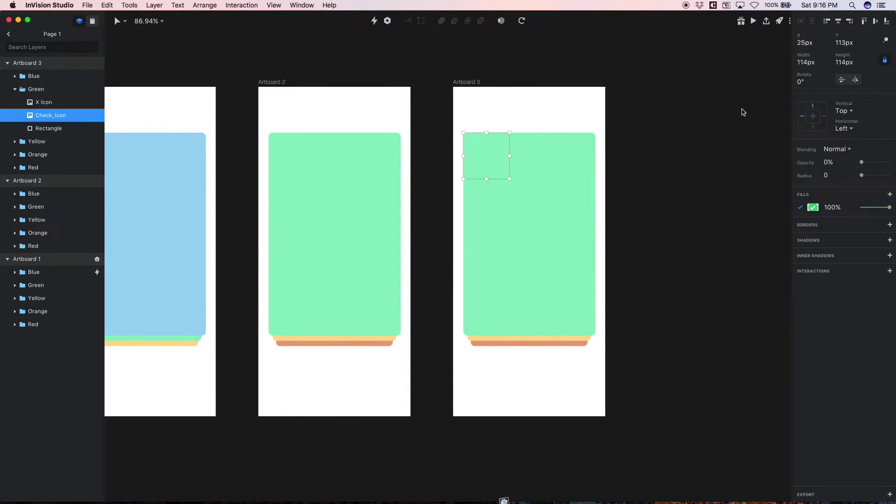
left_click_drag(863, 163, 889, 162)
Rotate the green card about 45° and drag it off the artboard's right edge
left_click(553, 163)
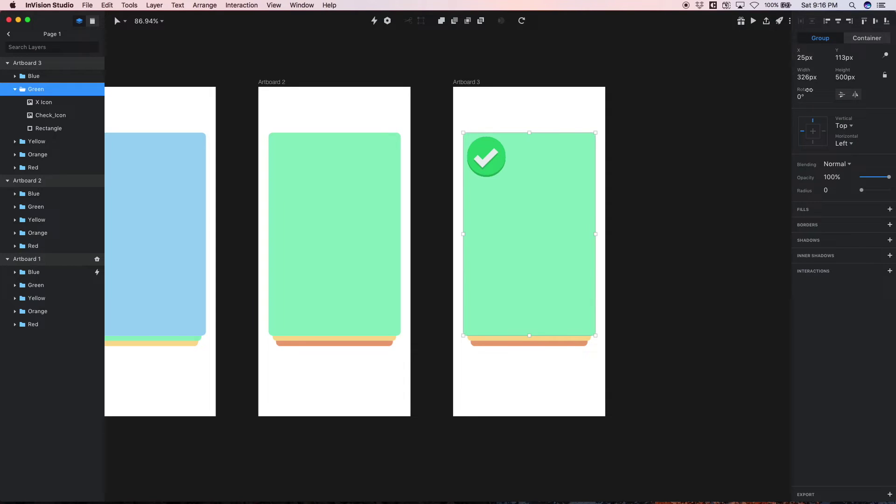
left_click_drag(809, 90, 826, 91)
left_click_drag(533, 214, 719, 210)
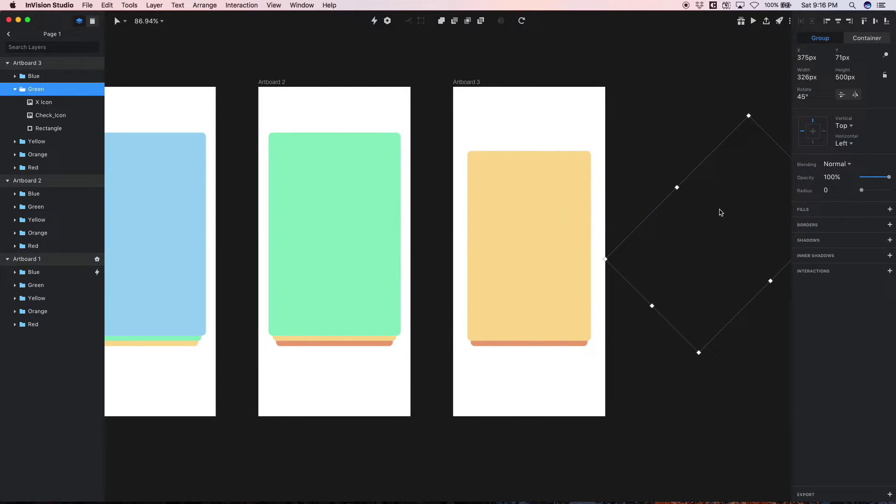
Resize Artboard 3's yellow card to 326×500 px, matching Artboard 2's green card
left_click(497, 75)
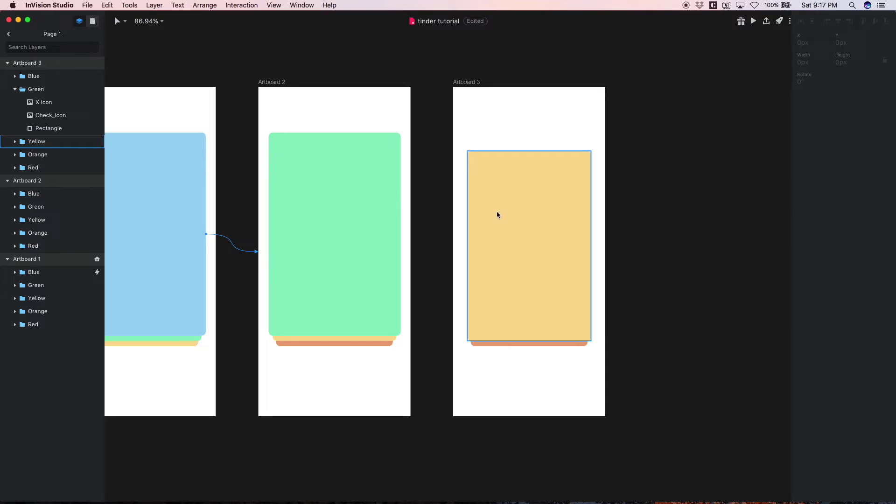
left_click(523, 195)
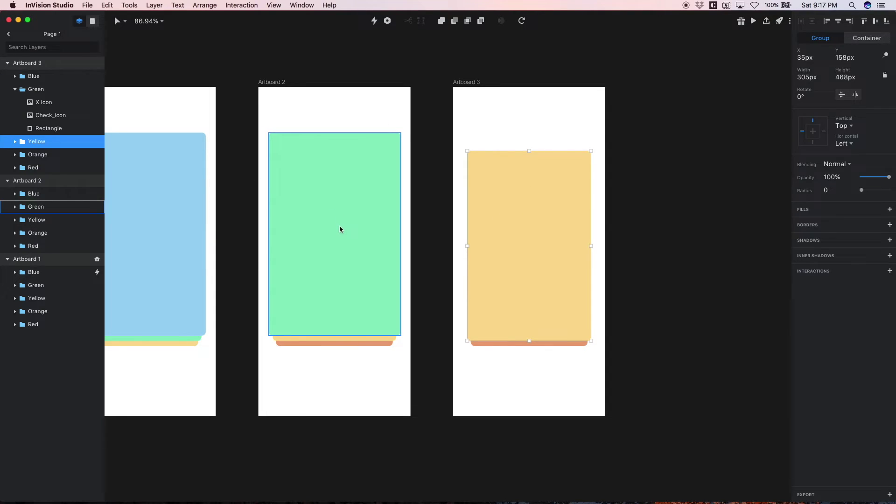
left_click(342, 199)
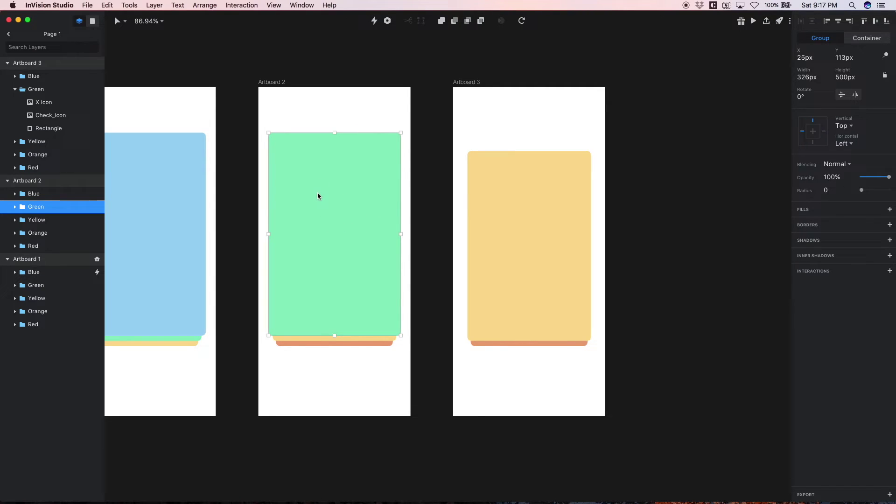
left_click(553, 244)
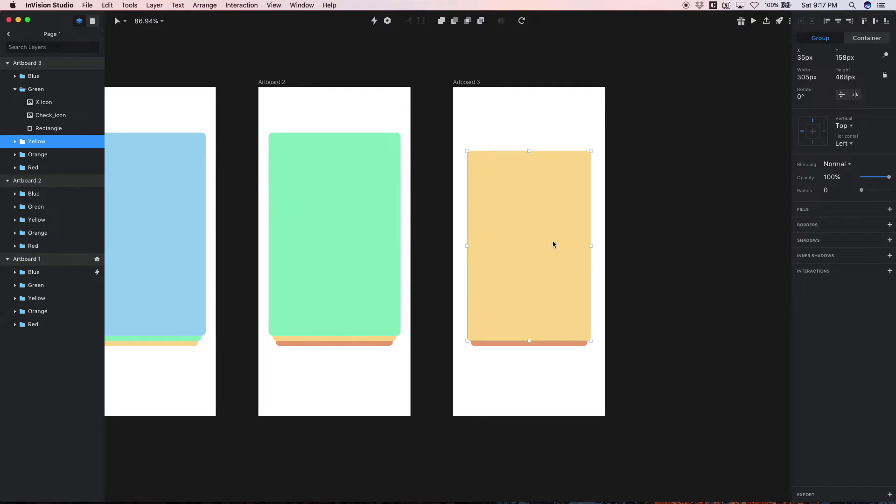
left_click(811, 74)
type("326")
key("Return")
left_click(840, 77)
type("50")
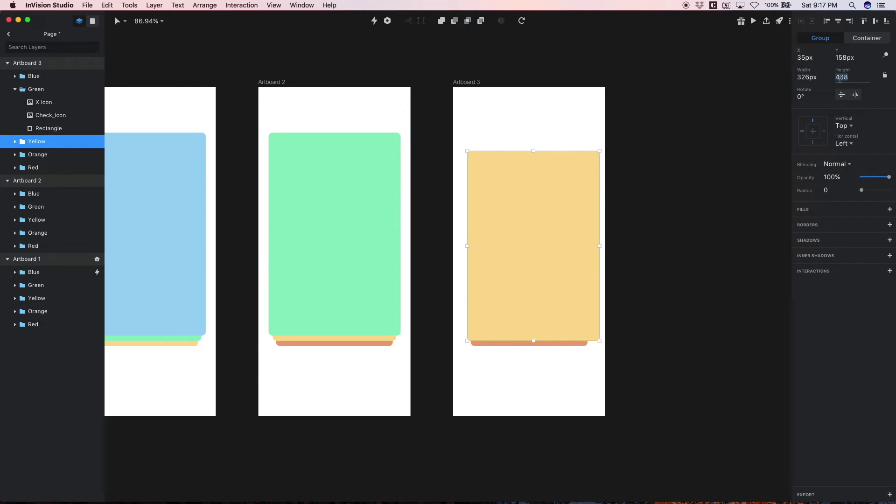
type("0")
key("Return")
Move the yellow card to X 25, Y 114 to take the green card's spot
left_click(280, 237)
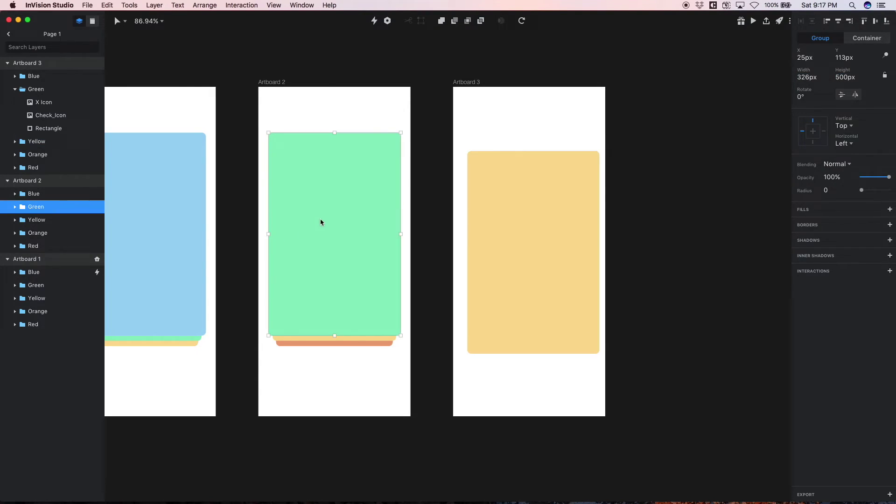
left_click(595, 196)
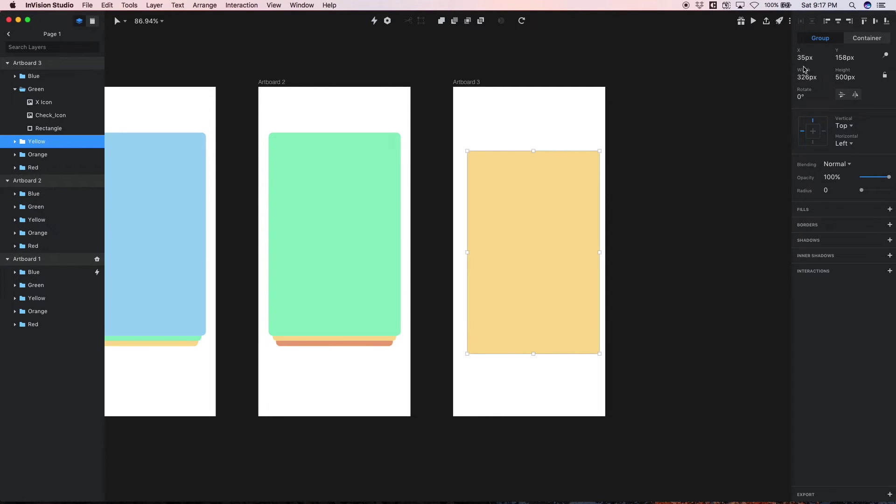
left_click(804, 59)
type("325")
key("Return")
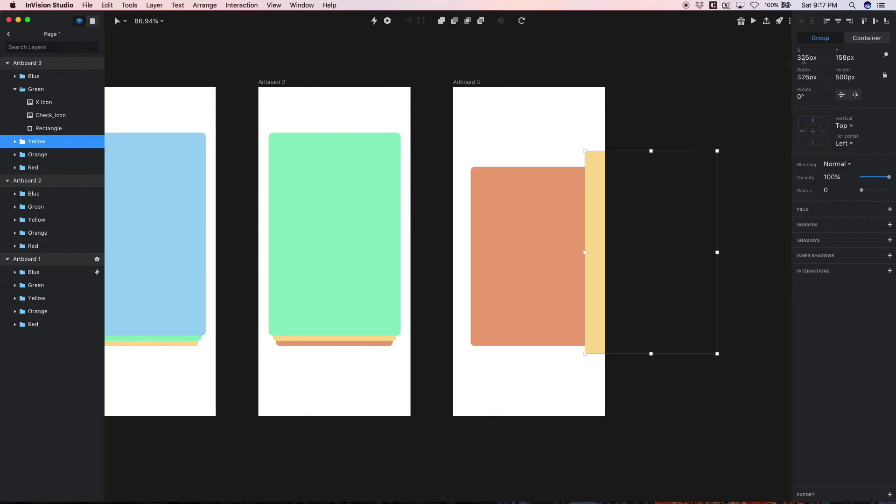
left_click(803, 58)
key("BackSpace")
key("Return")
left_click(840, 58)
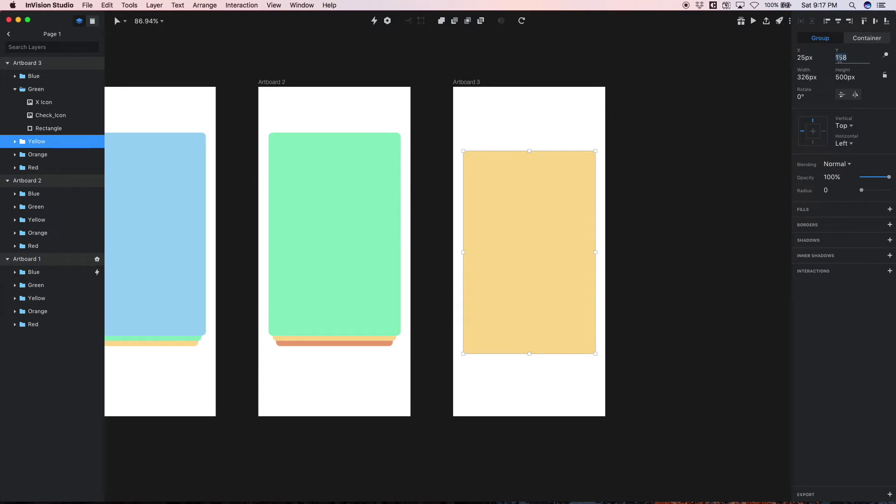
type("114")
key("Return")
left_click(643, 236)
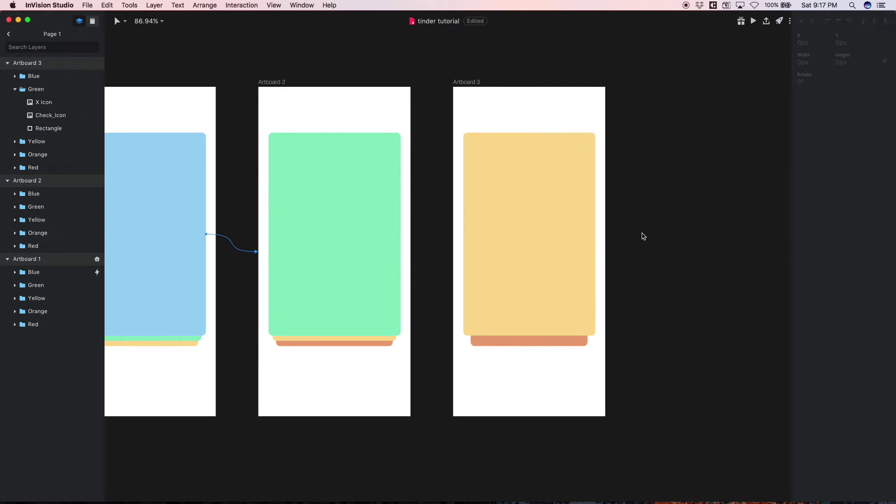
left_click(497, 345)
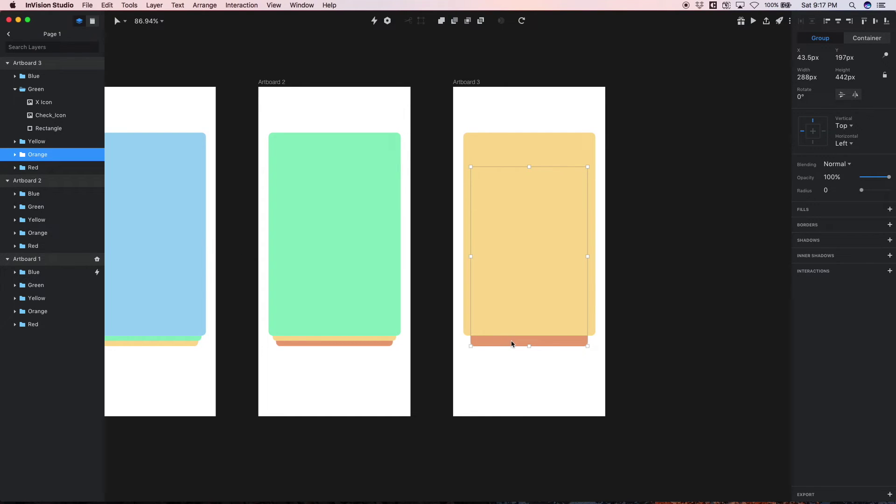
Resize Artboard 3's orange card to 305×468 px, matching Artboard 2's yellow card
left_click(381, 341)
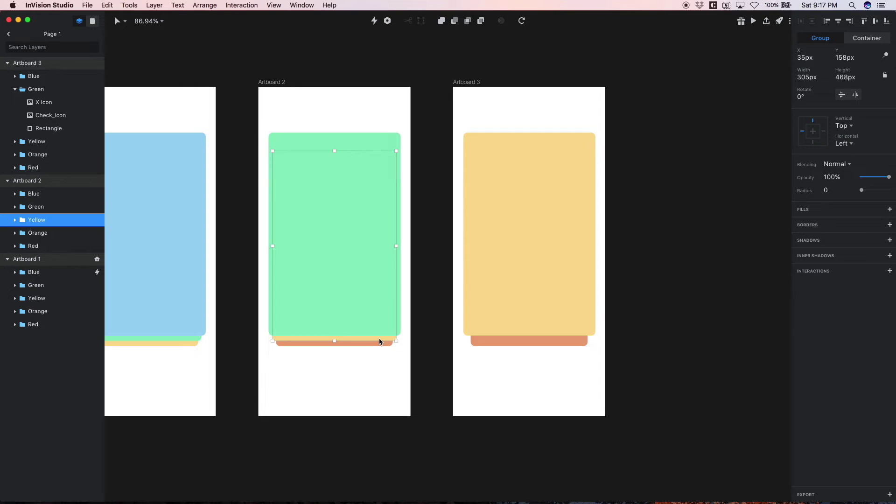
left_click(488, 342)
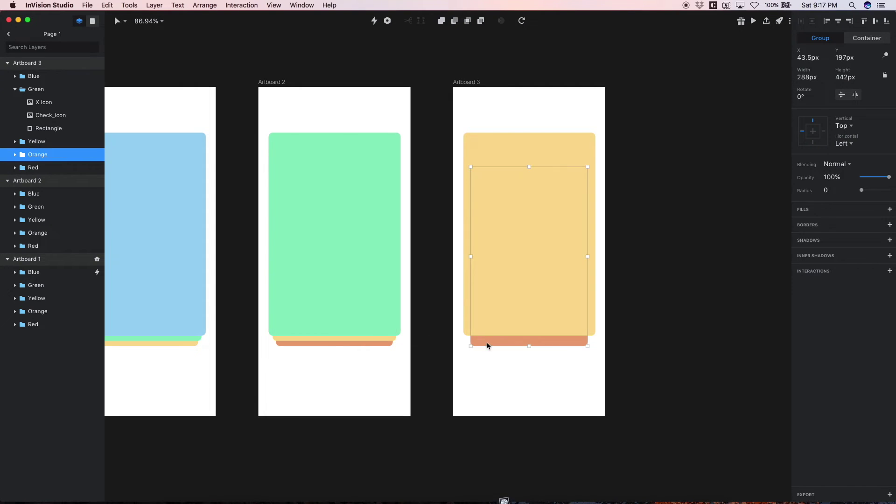
left_click(801, 81)
type("235")
key("Return")
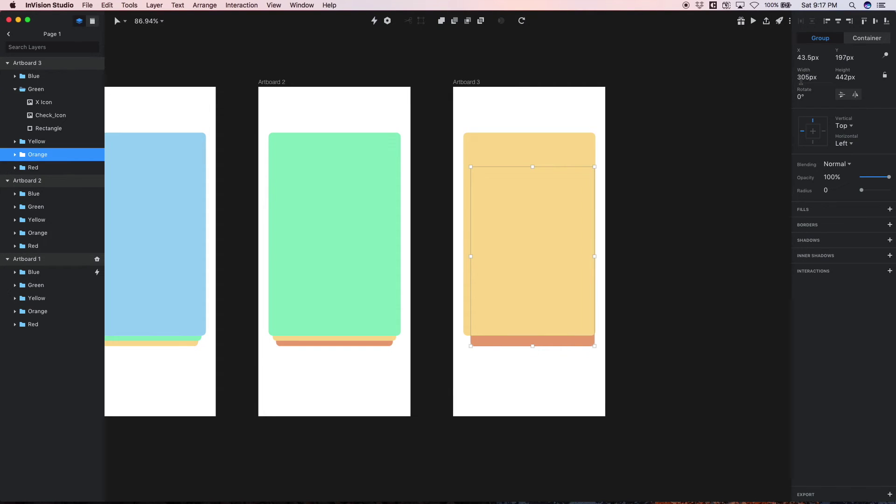
left_click(843, 78)
type("468")
key("Return")
Position the orange card at X 35, Y 158
left_click(377, 340)
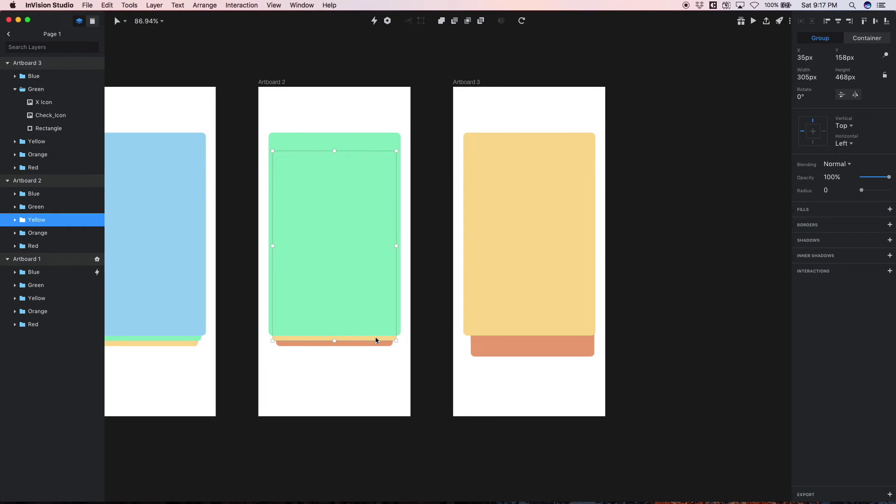
left_click(493, 340)
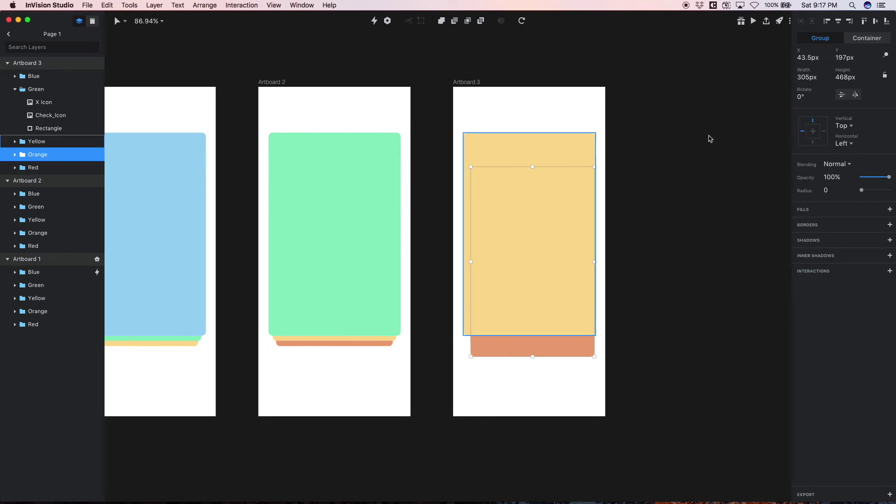
left_click(811, 58)
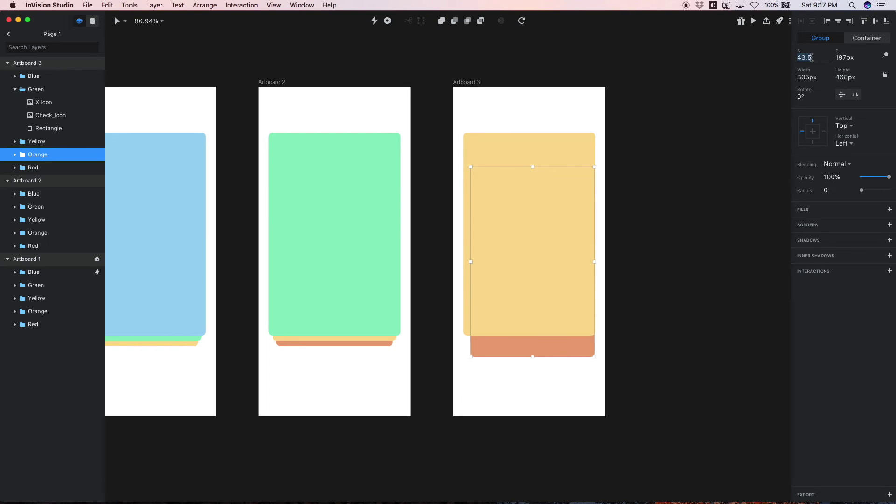
type("35")
key("Return")
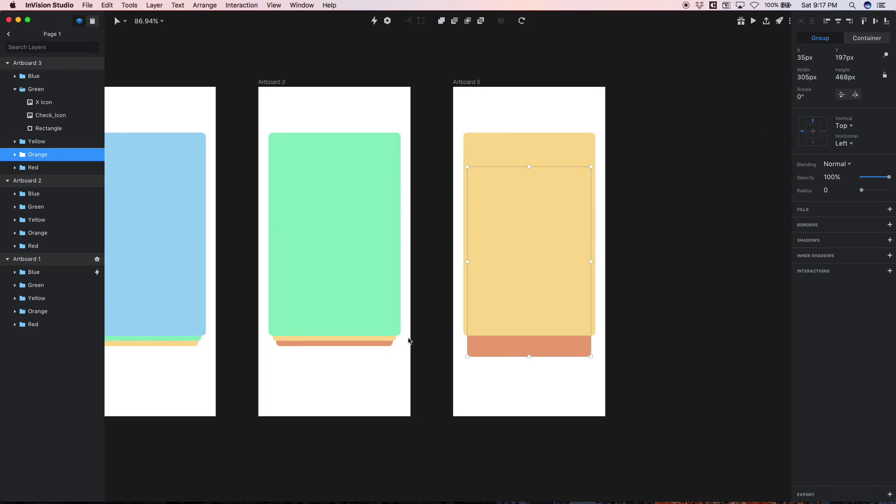
left_click(330, 340)
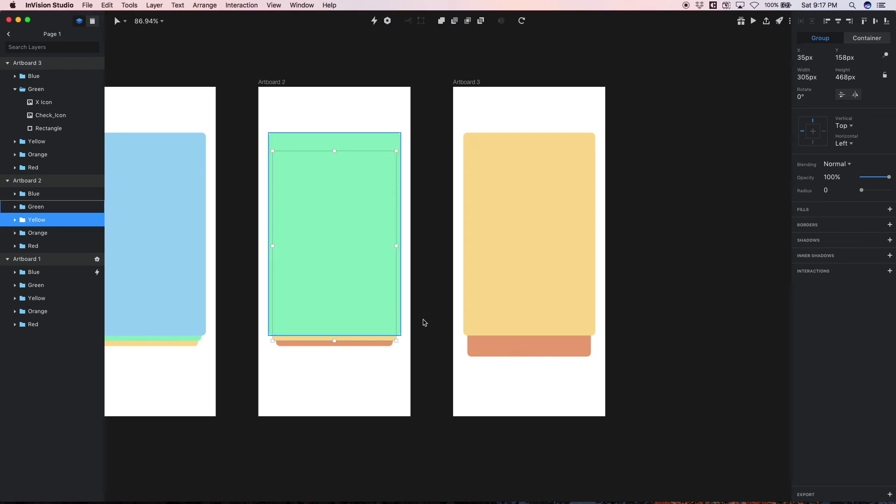
left_click(510, 350)
left_click(839, 58)
type("15")
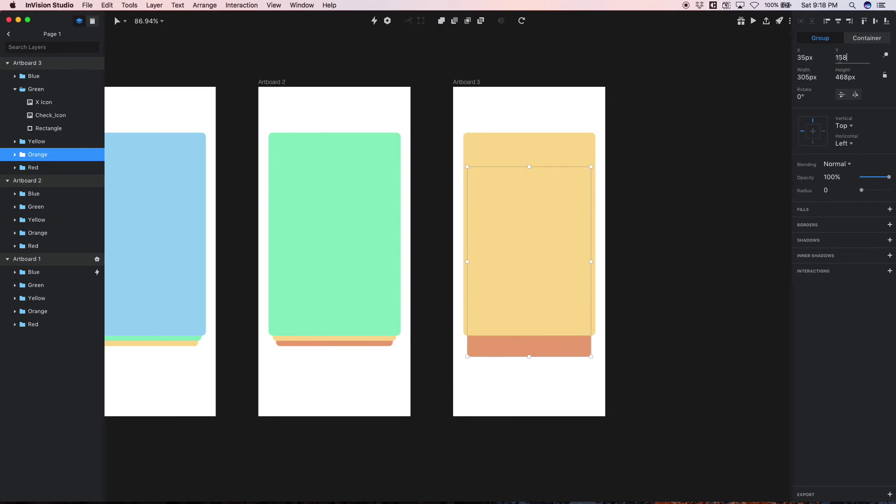
key("Return")
left_click(659, 174)
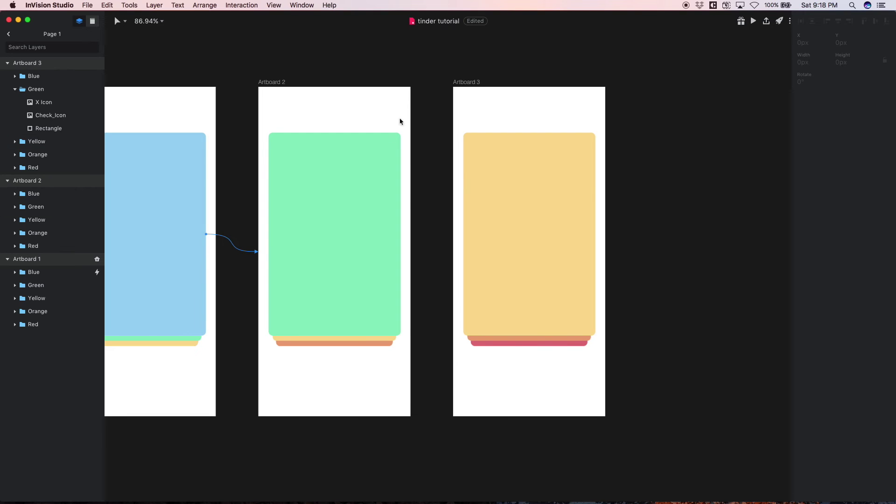
Link Artboard 2's Green card to Artboard 3 with a Swipe Right trigger and a 0.3s Motion transition
scroll(413, 126, "left", 2)
scroll(426, 126, "left", 2)
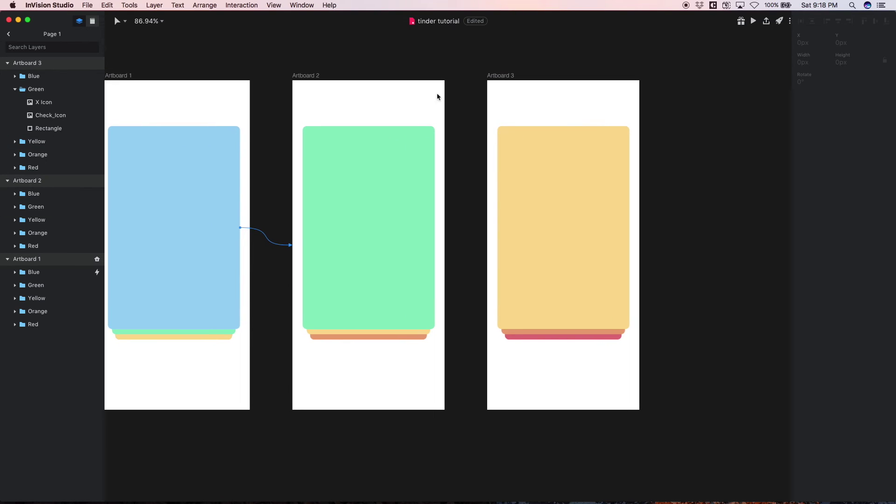
left_click(404, 213)
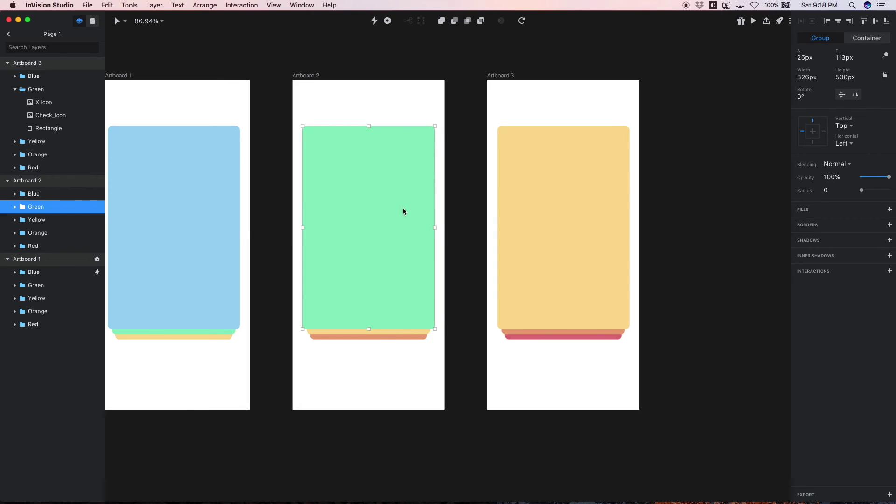
key("c")
left_click(518, 148)
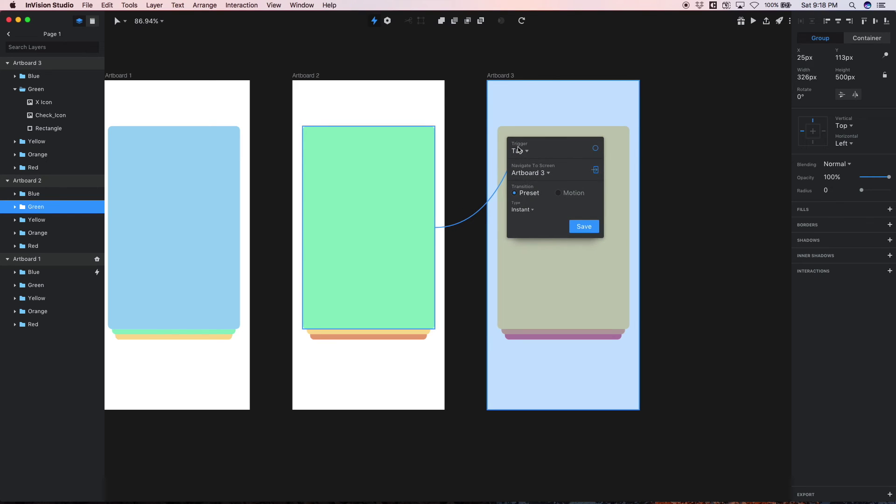
left_click(522, 152)
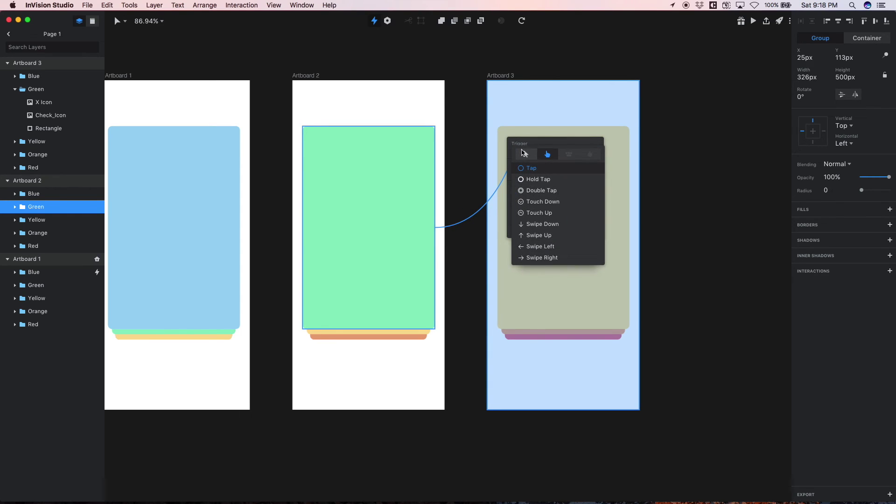
left_click(542, 258)
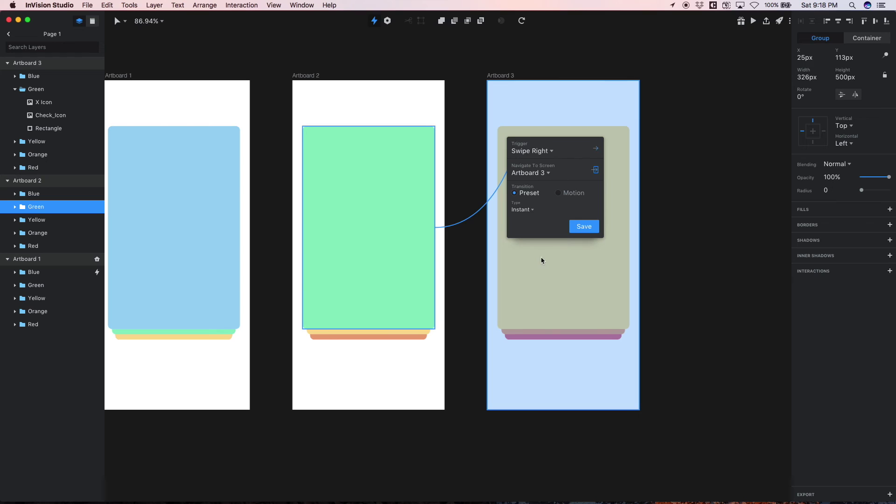
left_click(559, 193)
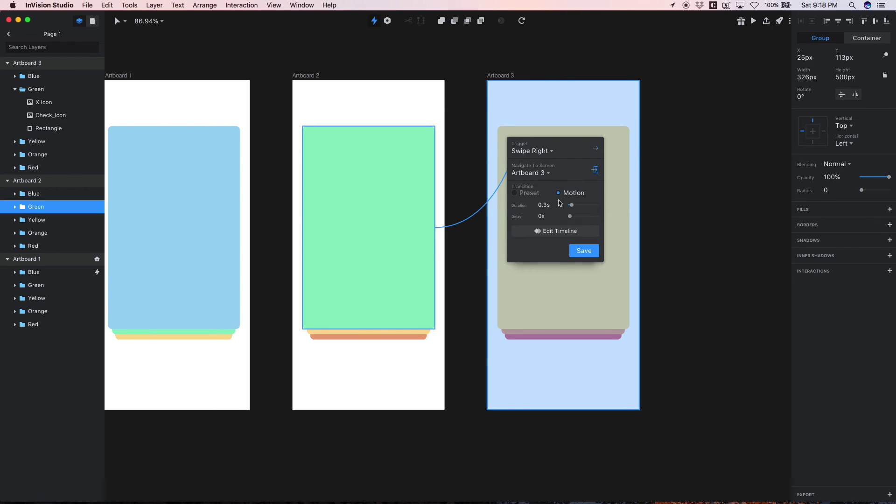
left_click(591, 252)
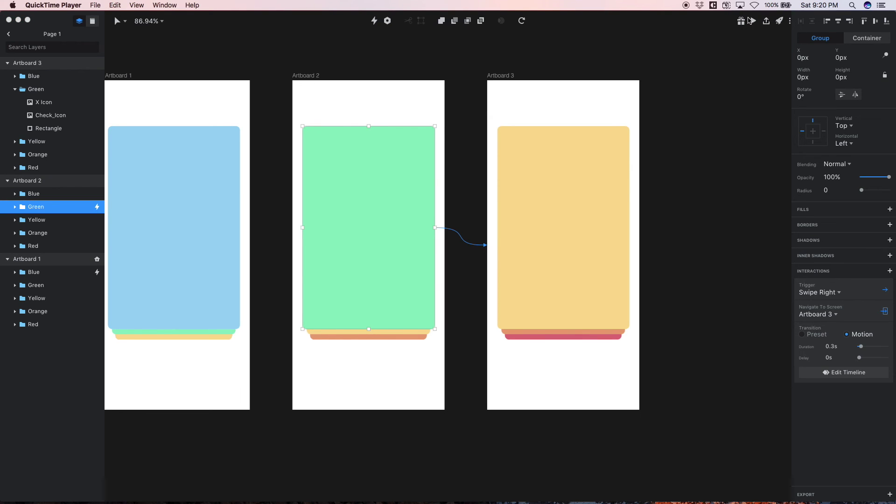
Open the iPhone X preview, try a right swipe on the card, then restart at the home artboard
left_click(751, 20)
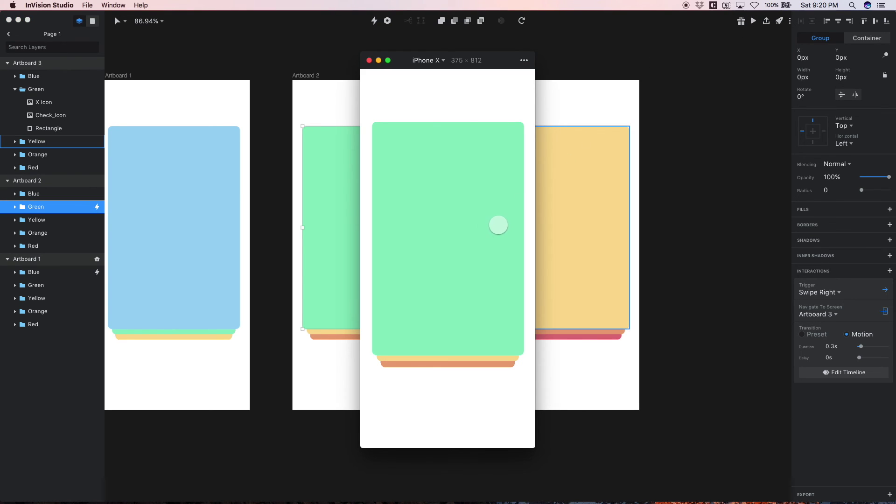
left_click_drag(405, 231, 516, 218)
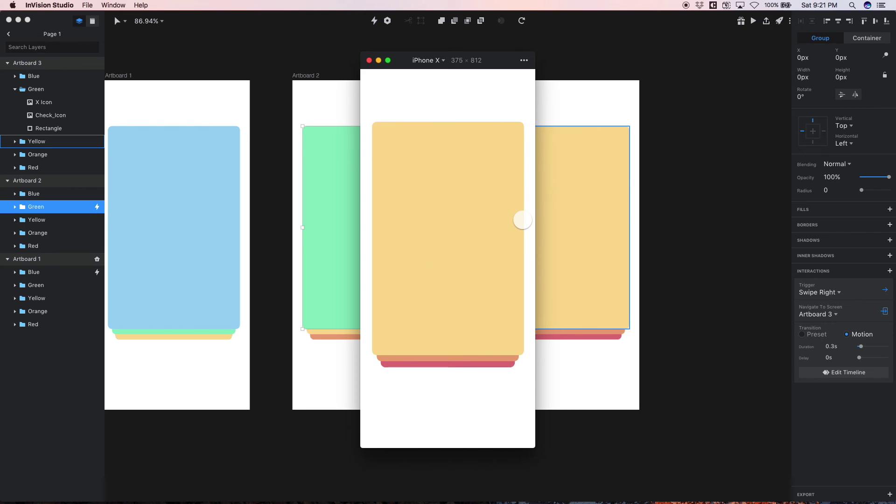
left_click(524, 60)
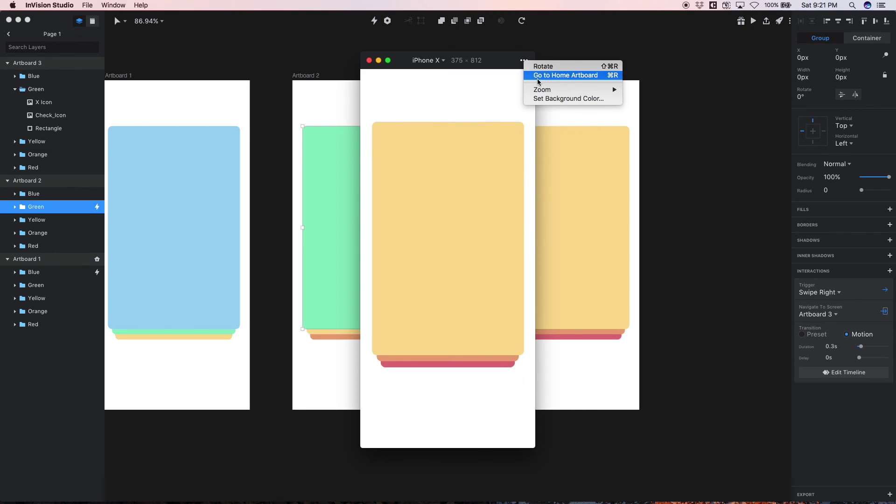
left_click(538, 76)
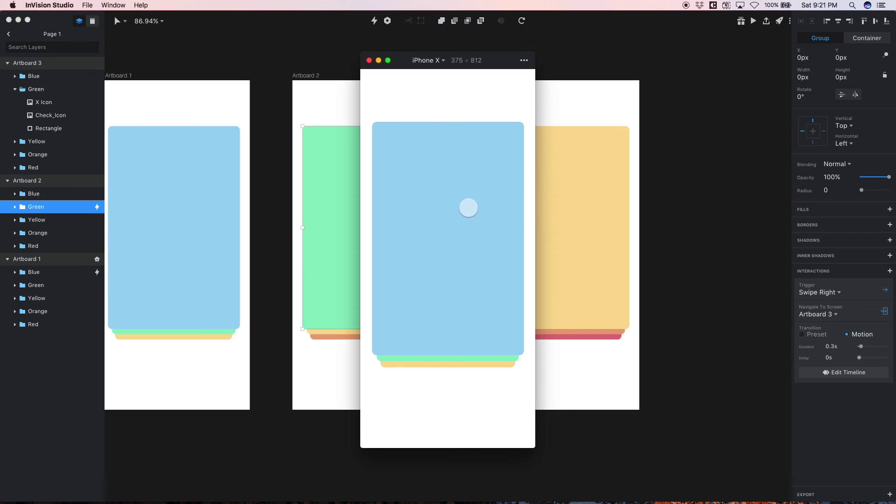
Test swiping the blue card left to green, then green right to yellow, restarting from home
left_click_drag(488, 205, 376, 204)
left_click_drag(399, 242, 511, 206)
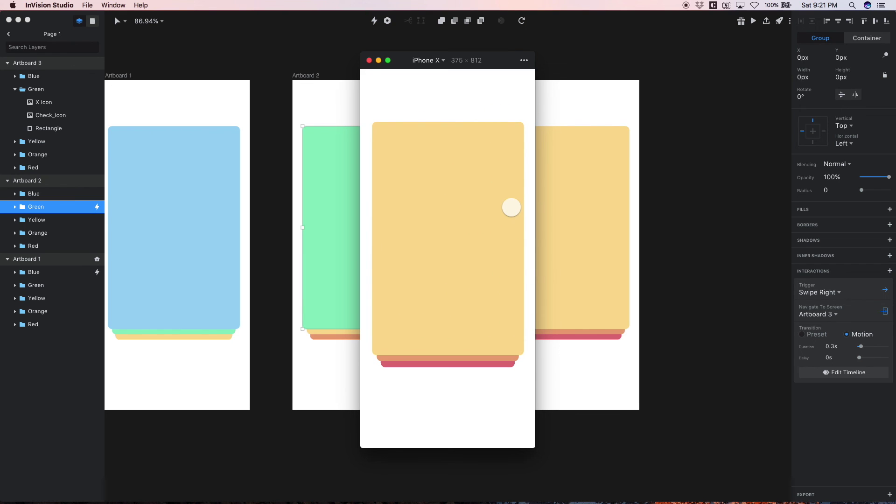
left_click(524, 60)
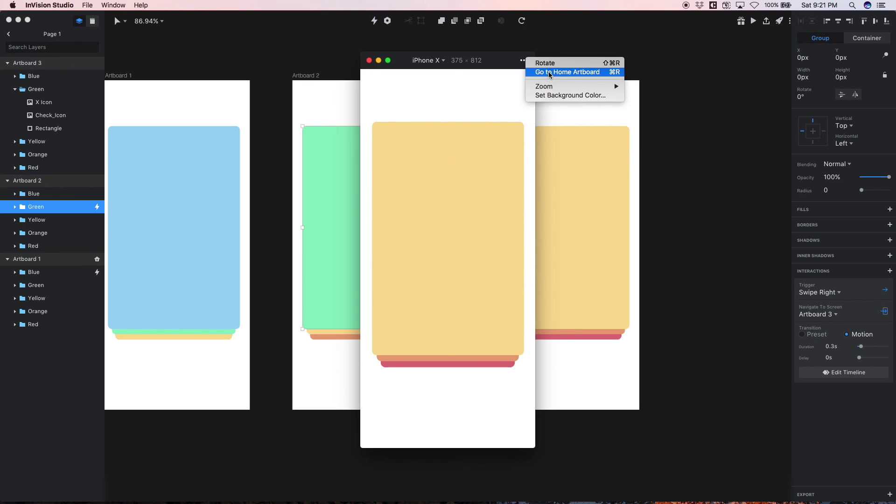
left_click(550, 72)
left_click_drag(498, 244, 526, 203)
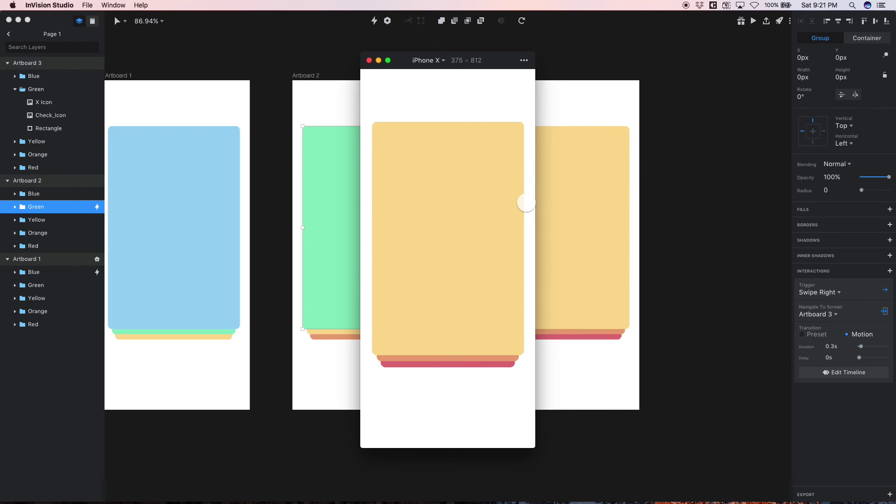